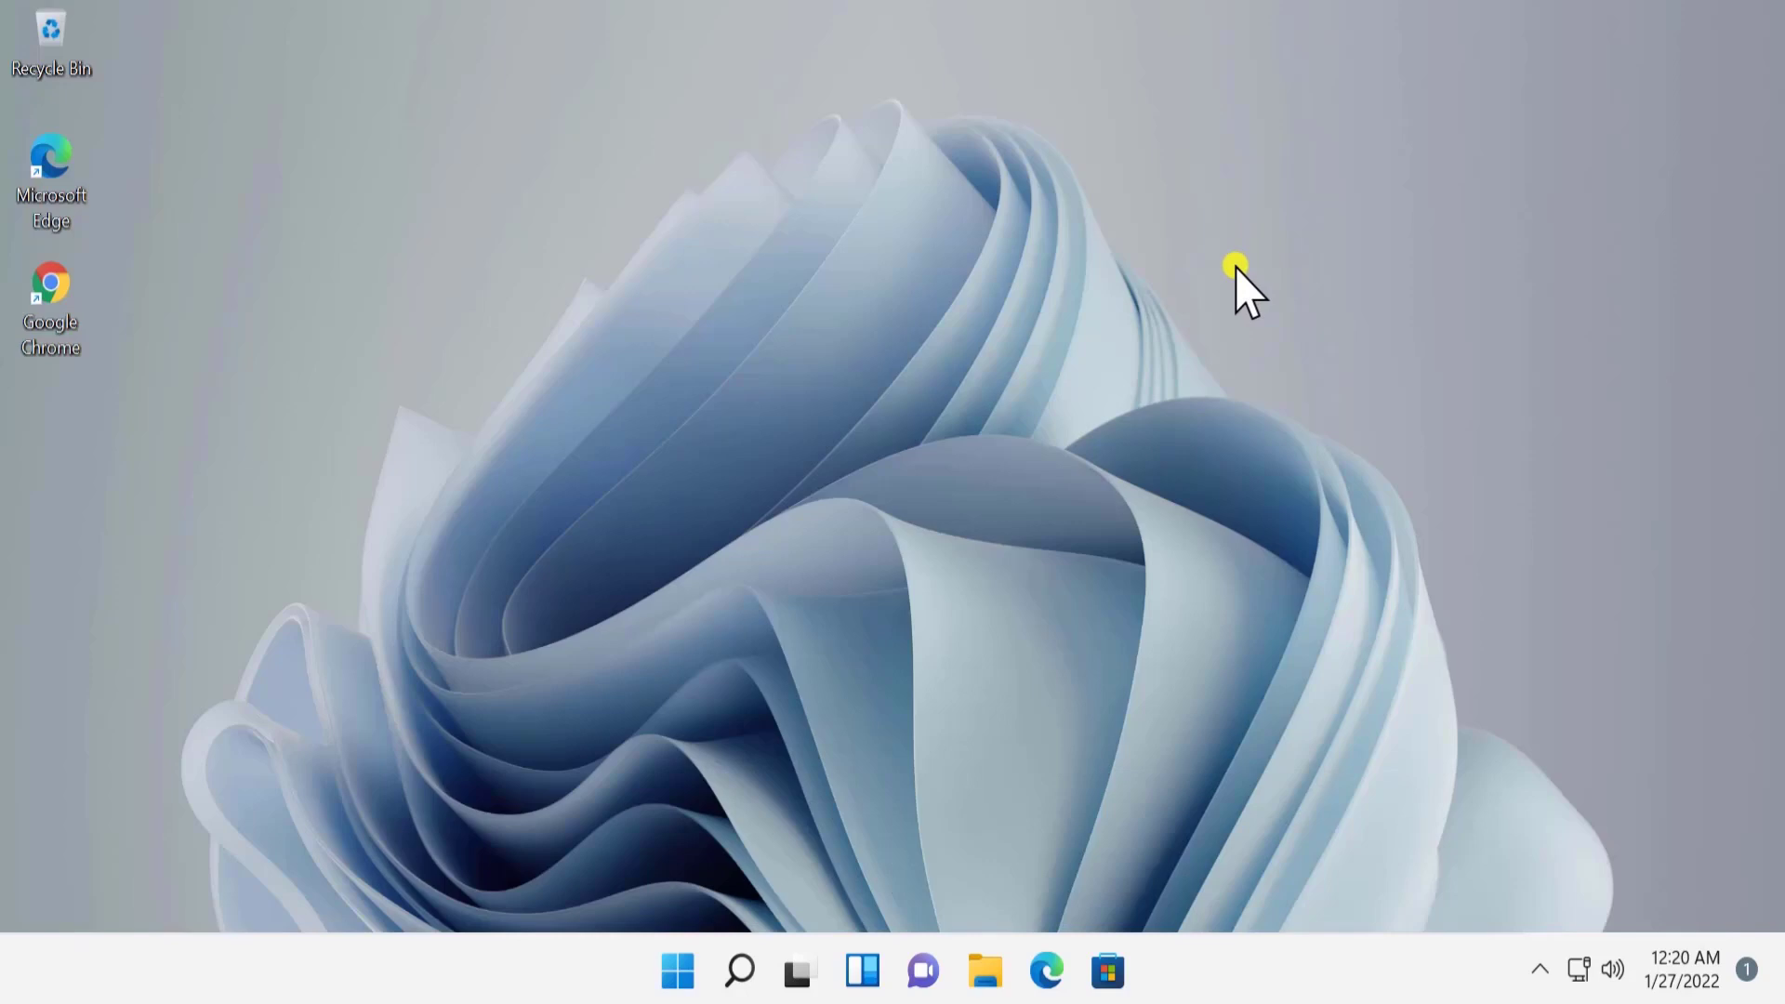
# - Run Network reset from Settings > Network & internet > Advanced network settings and confirm with Yes
pyautogui.click(678, 970)
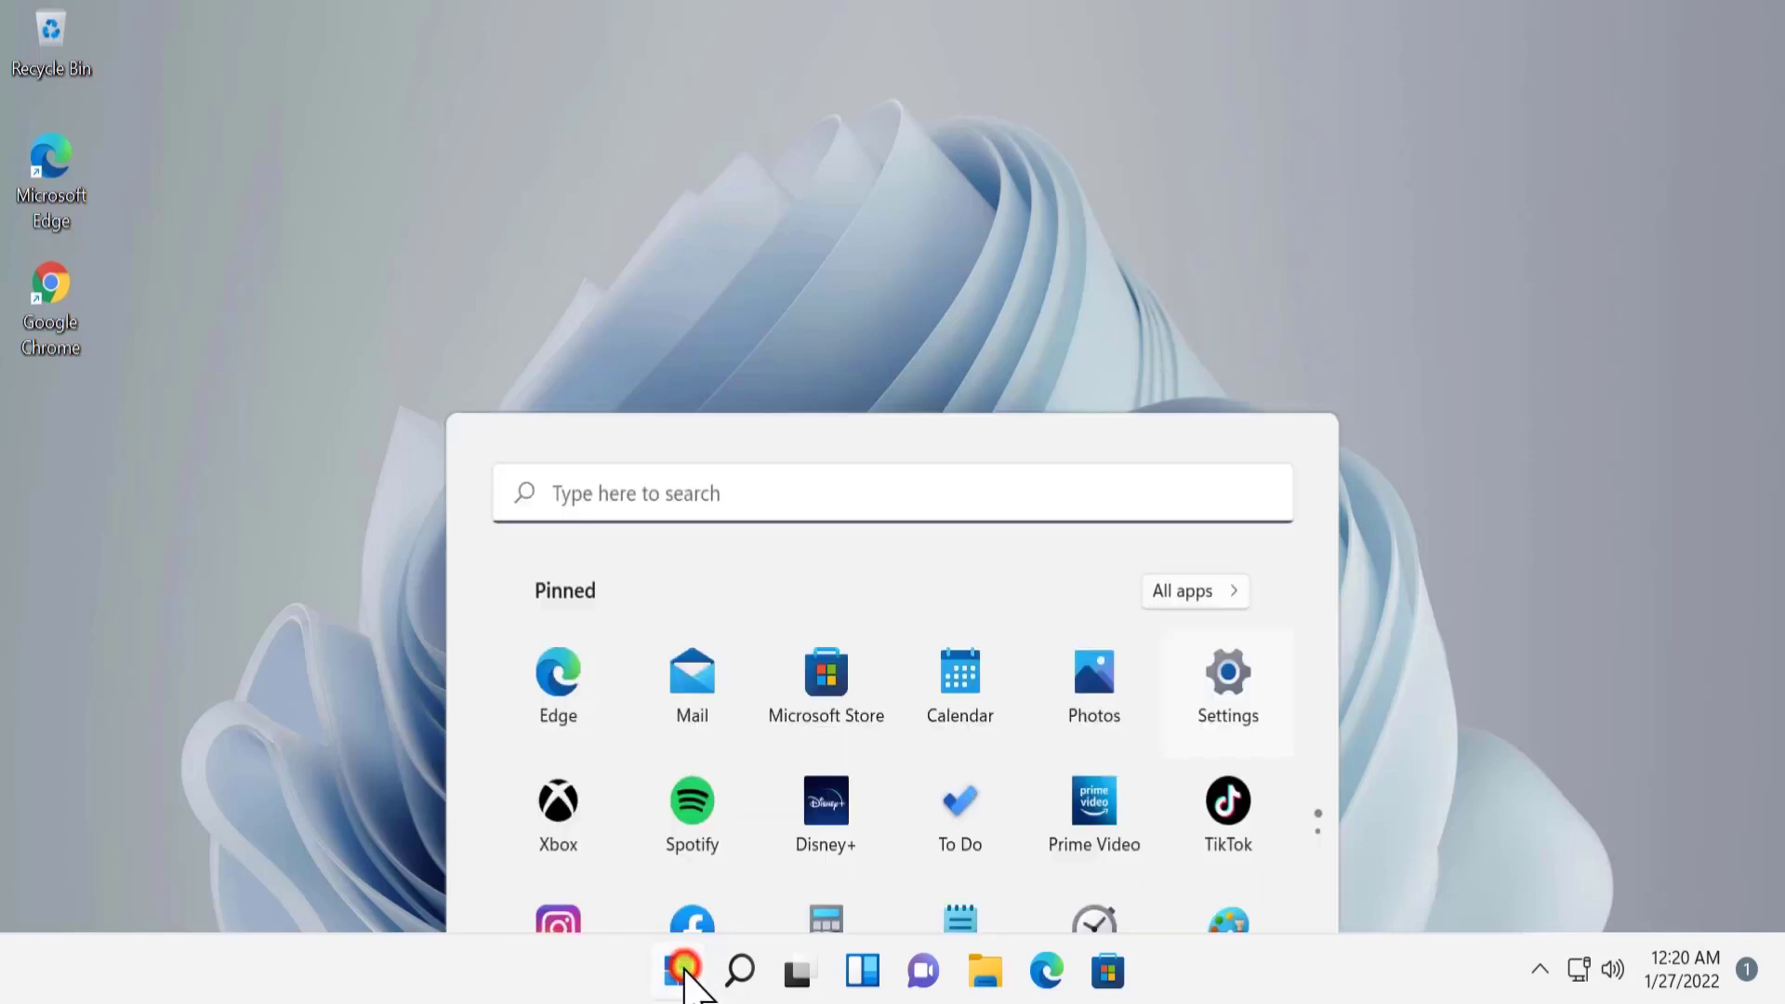
pyautogui.click(1230, 350)
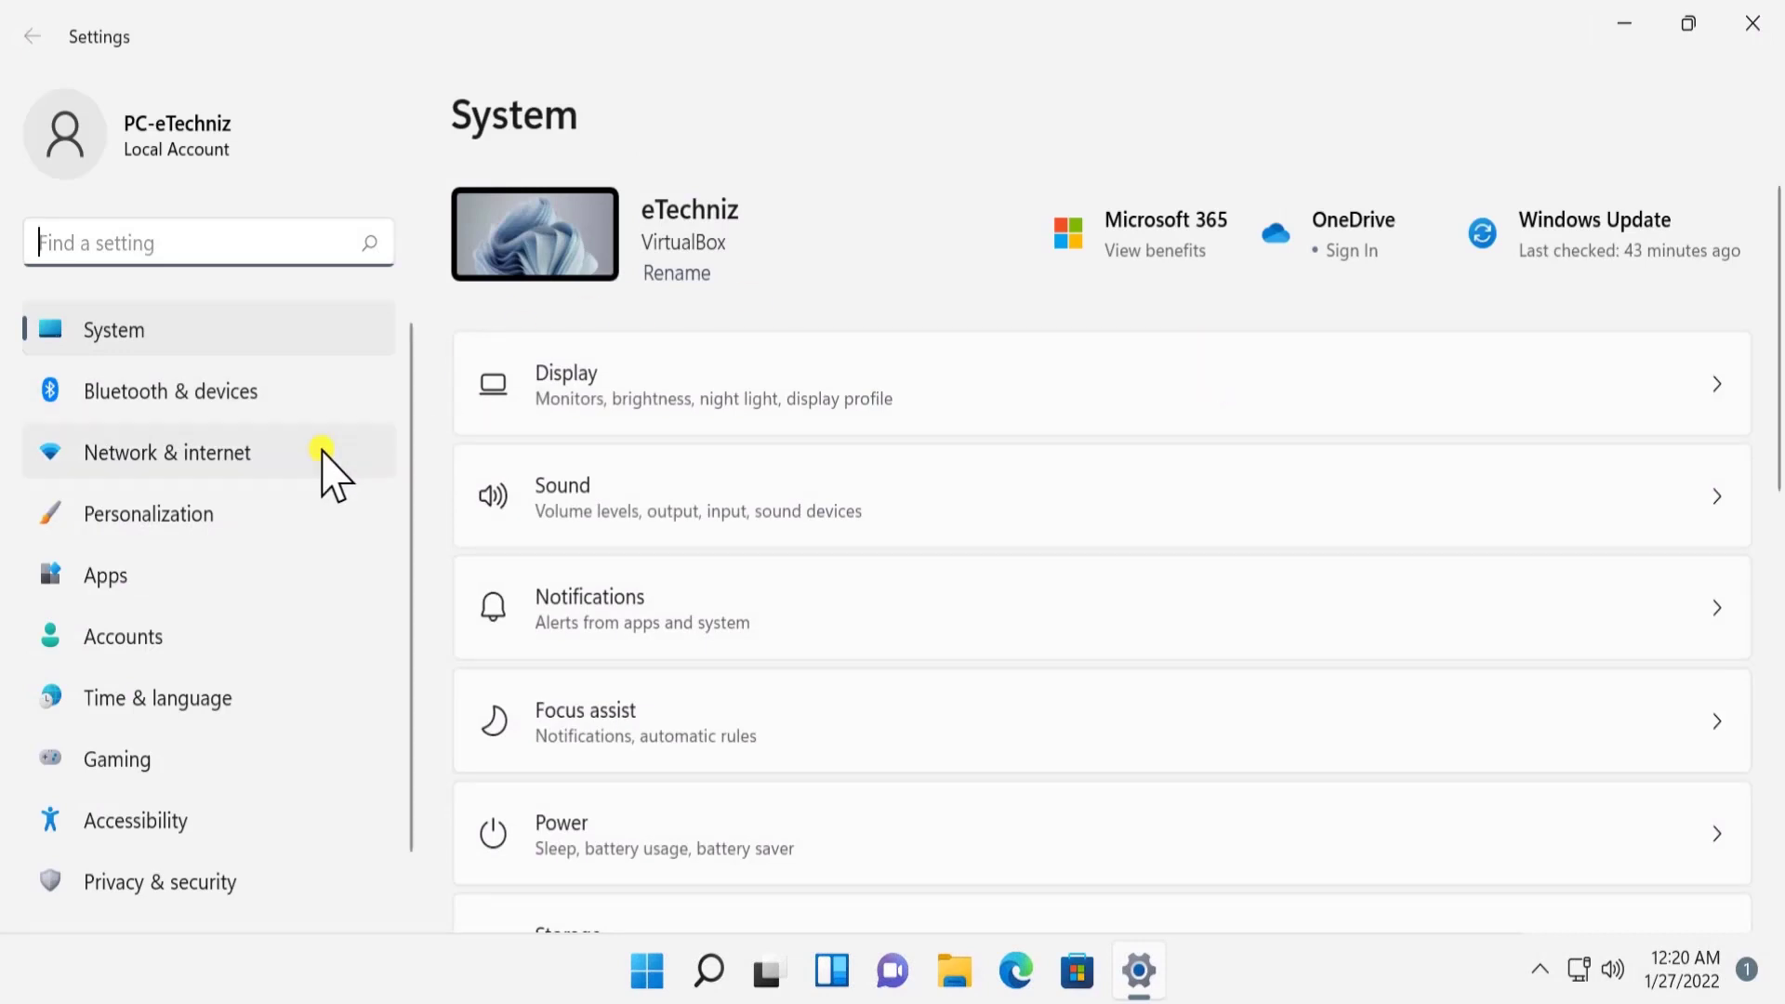
pyautogui.click(194, 465)
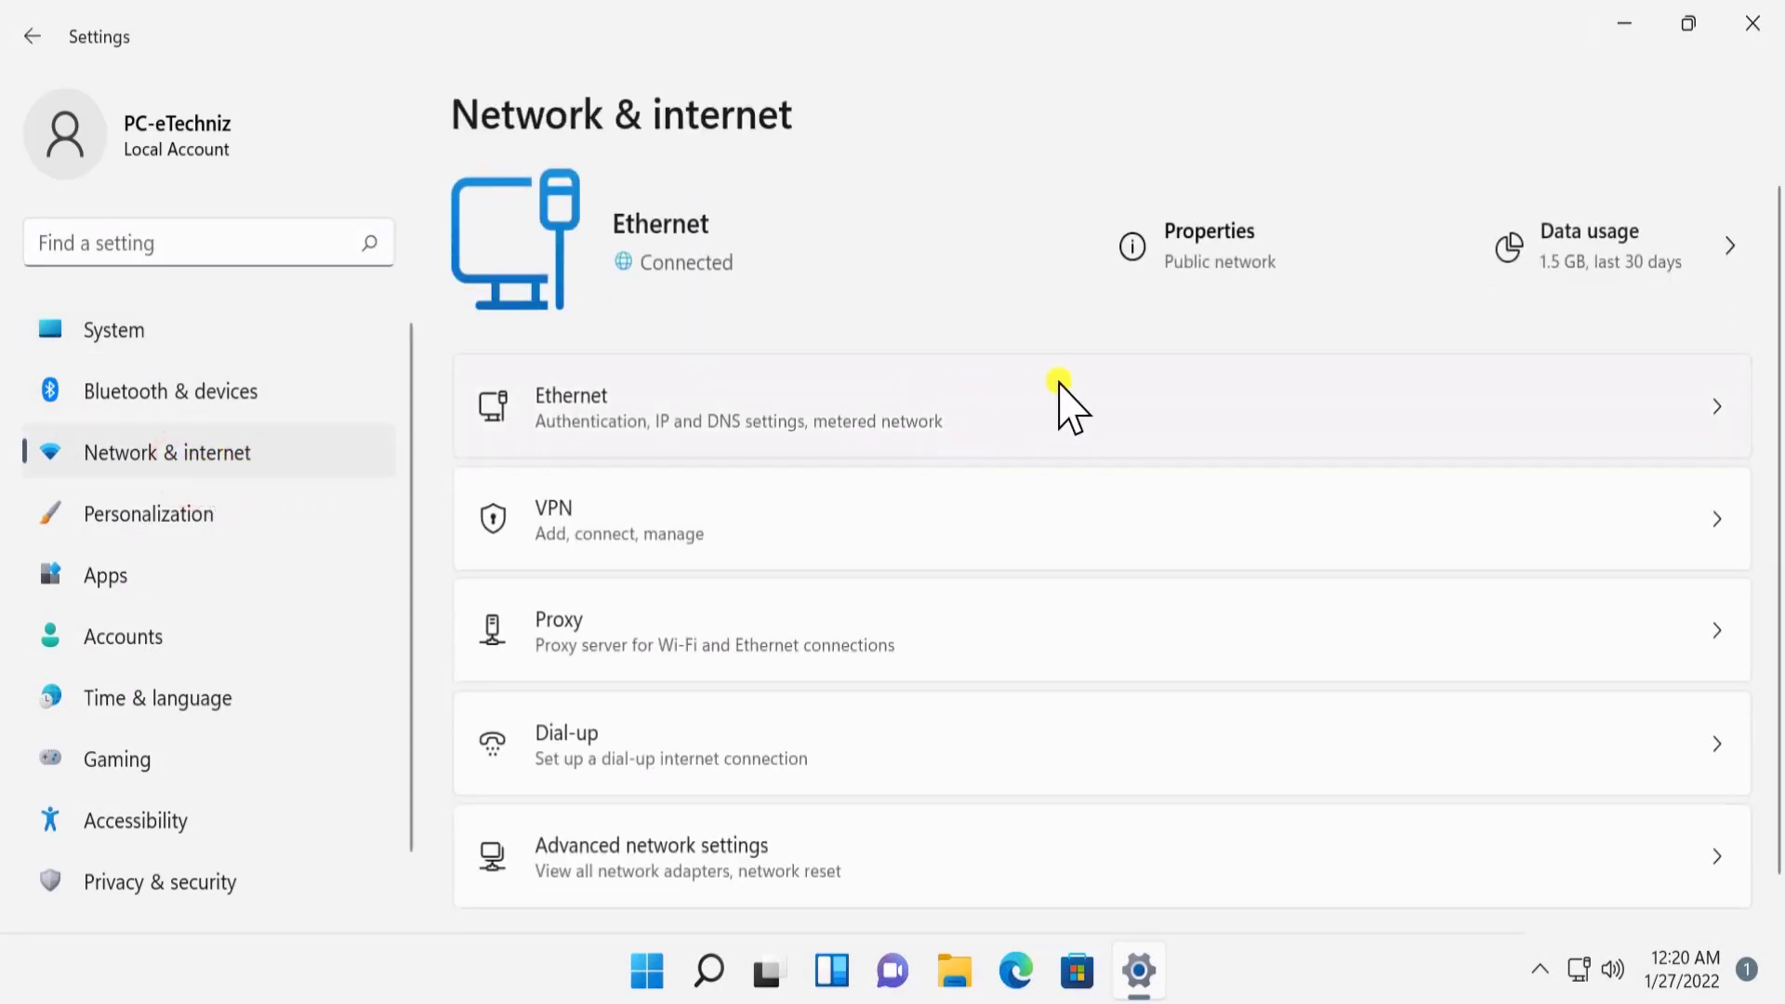
pyautogui.scroll(-1, 1059, 383)
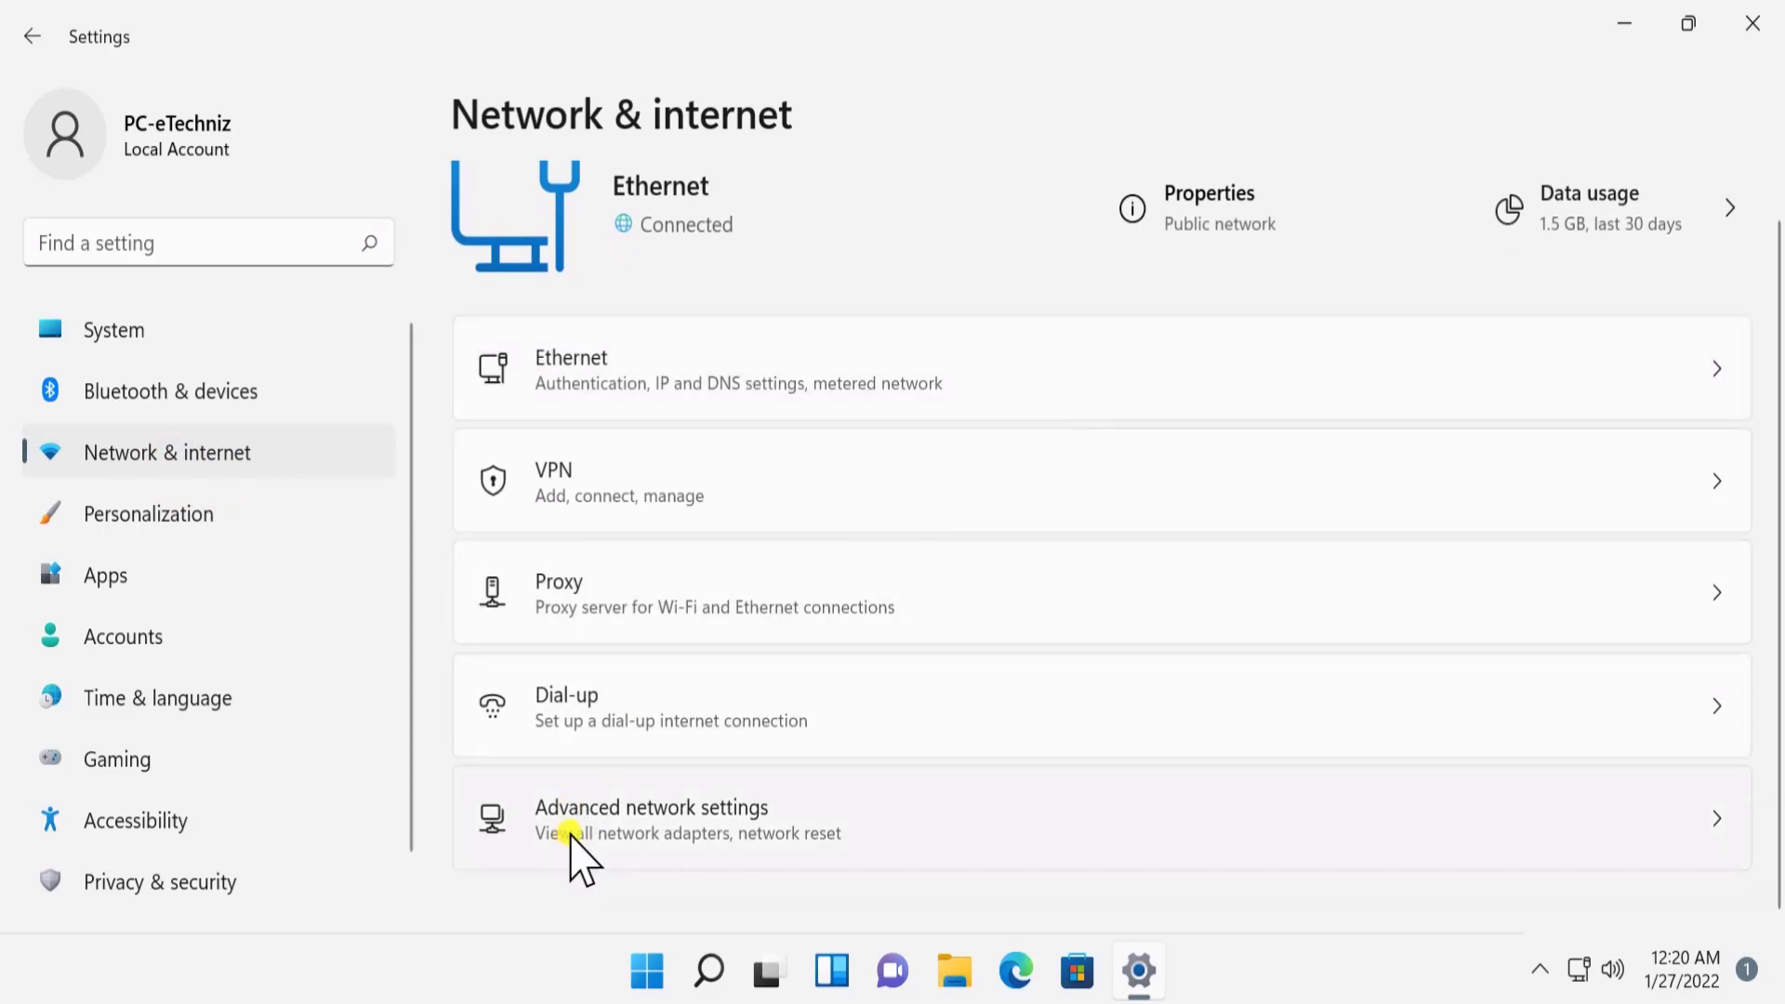
pyautogui.click(772, 823)
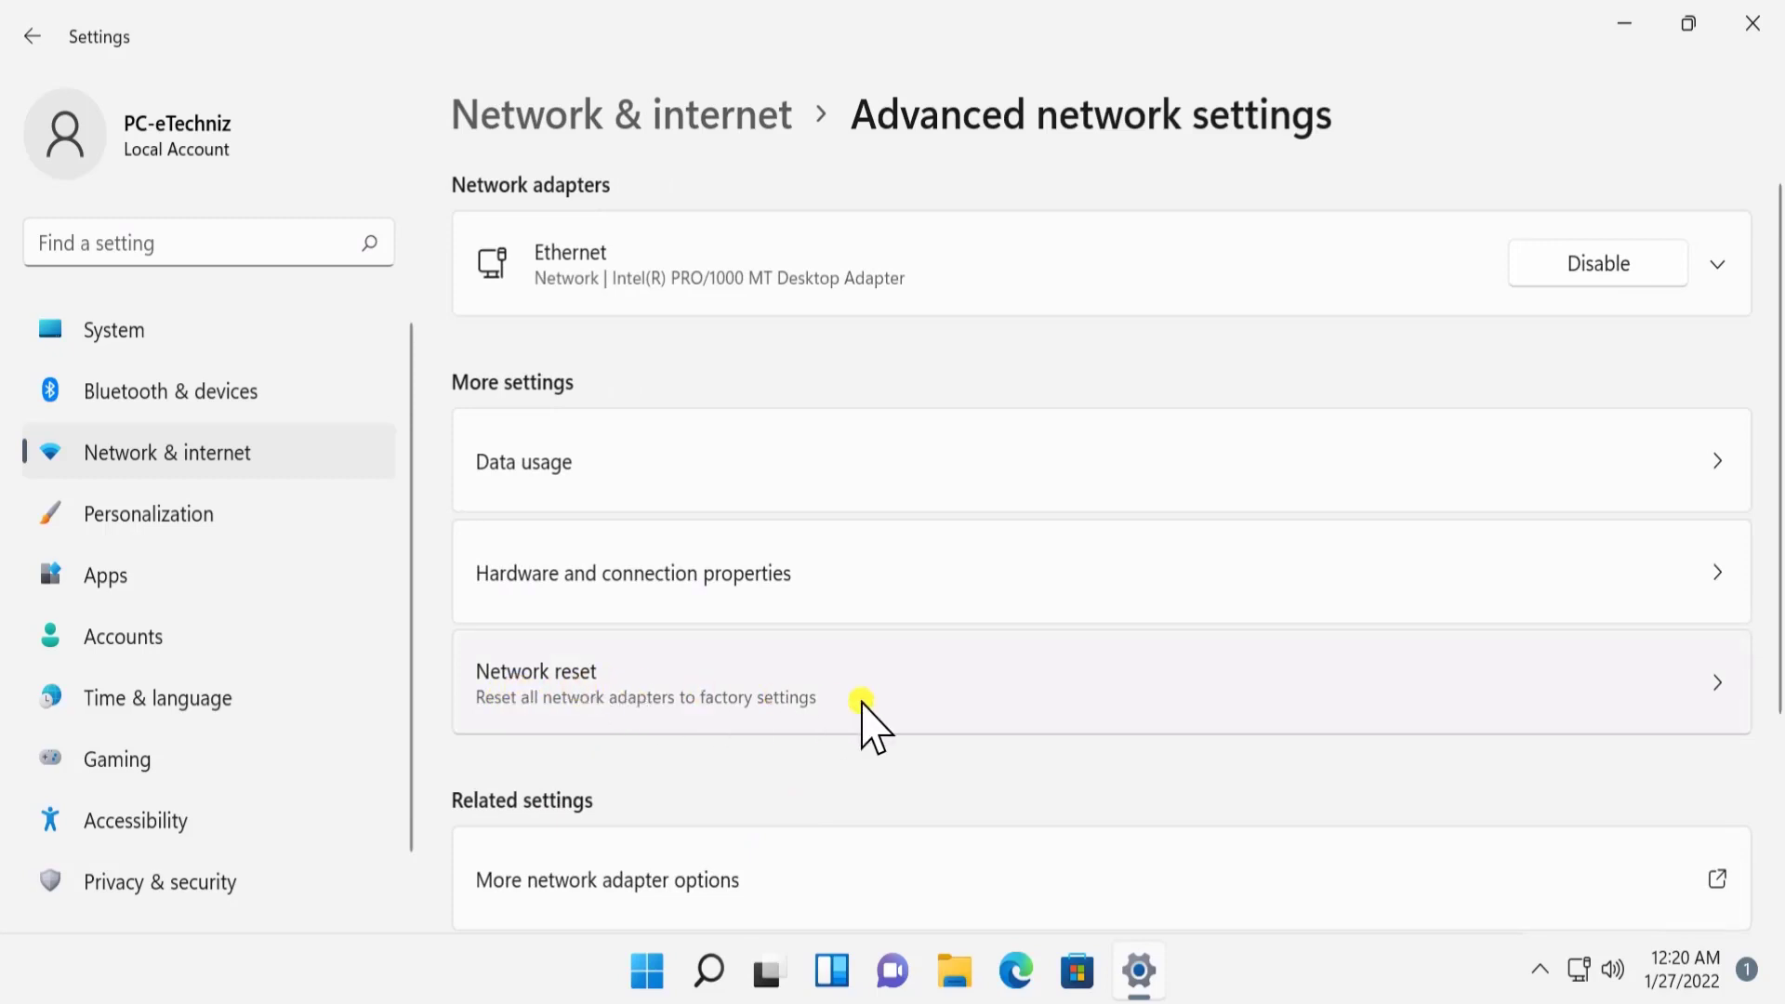
pyautogui.click(913, 704)
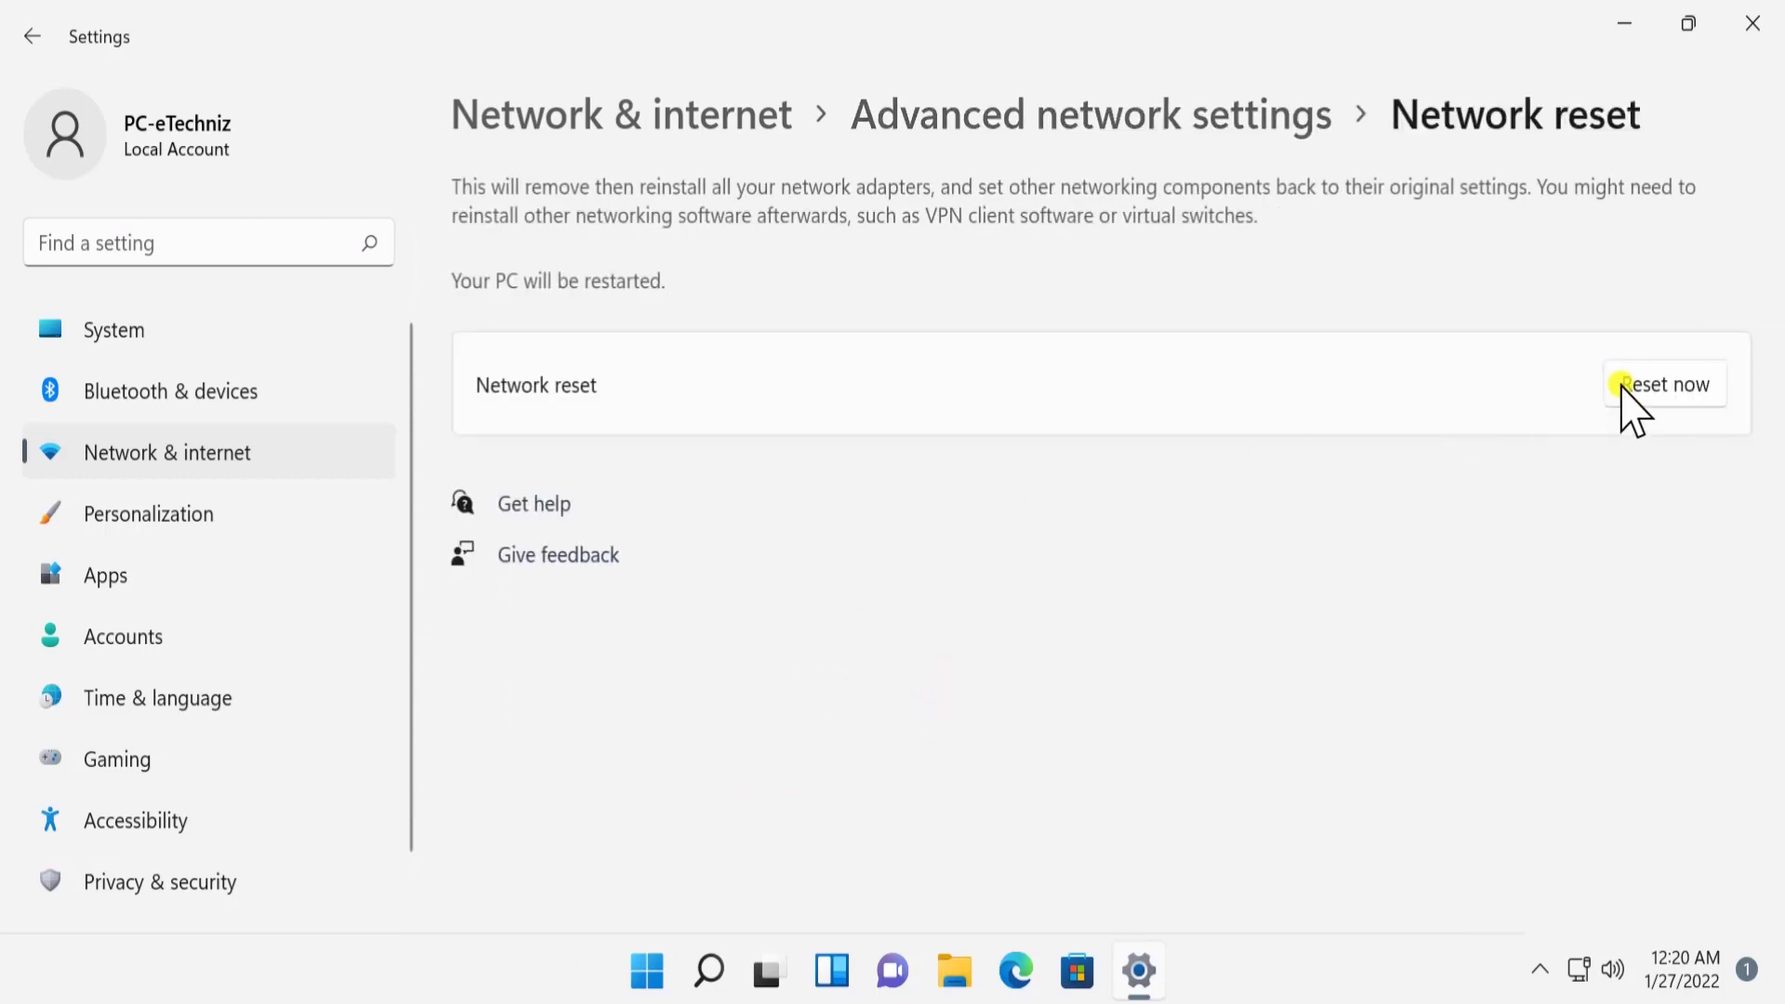
pyautogui.click(1681, 386)
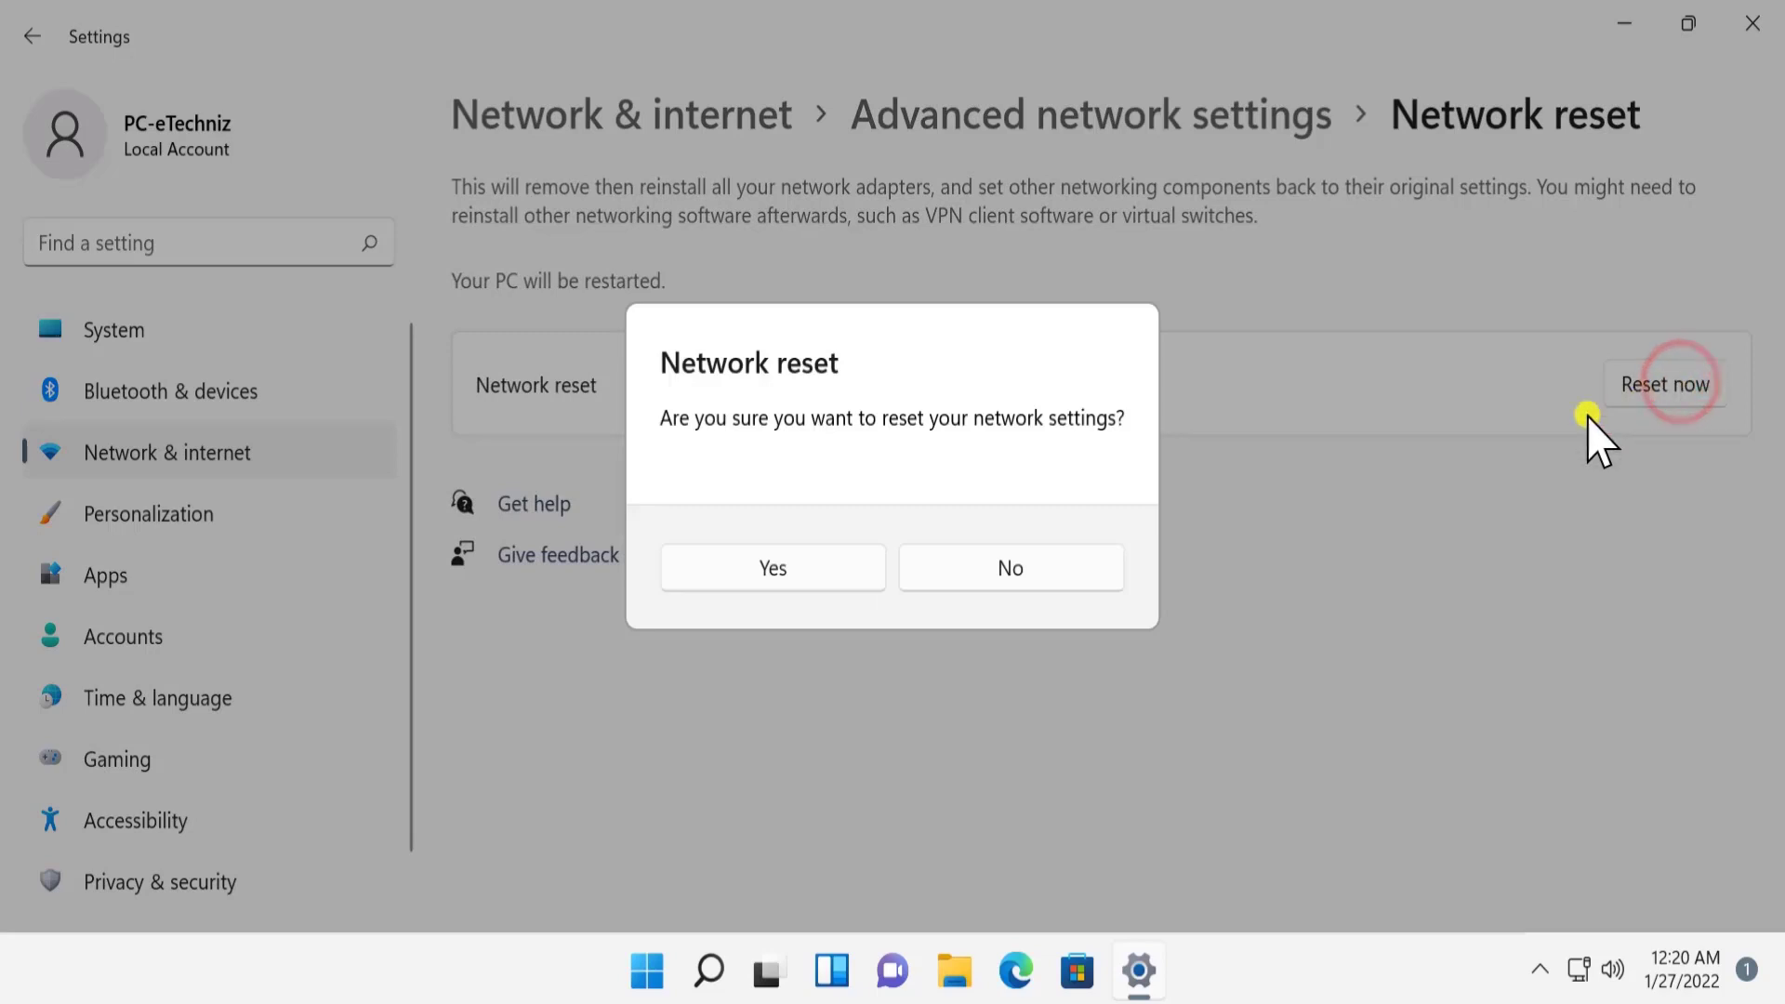
pyautogui.click(806, 581)
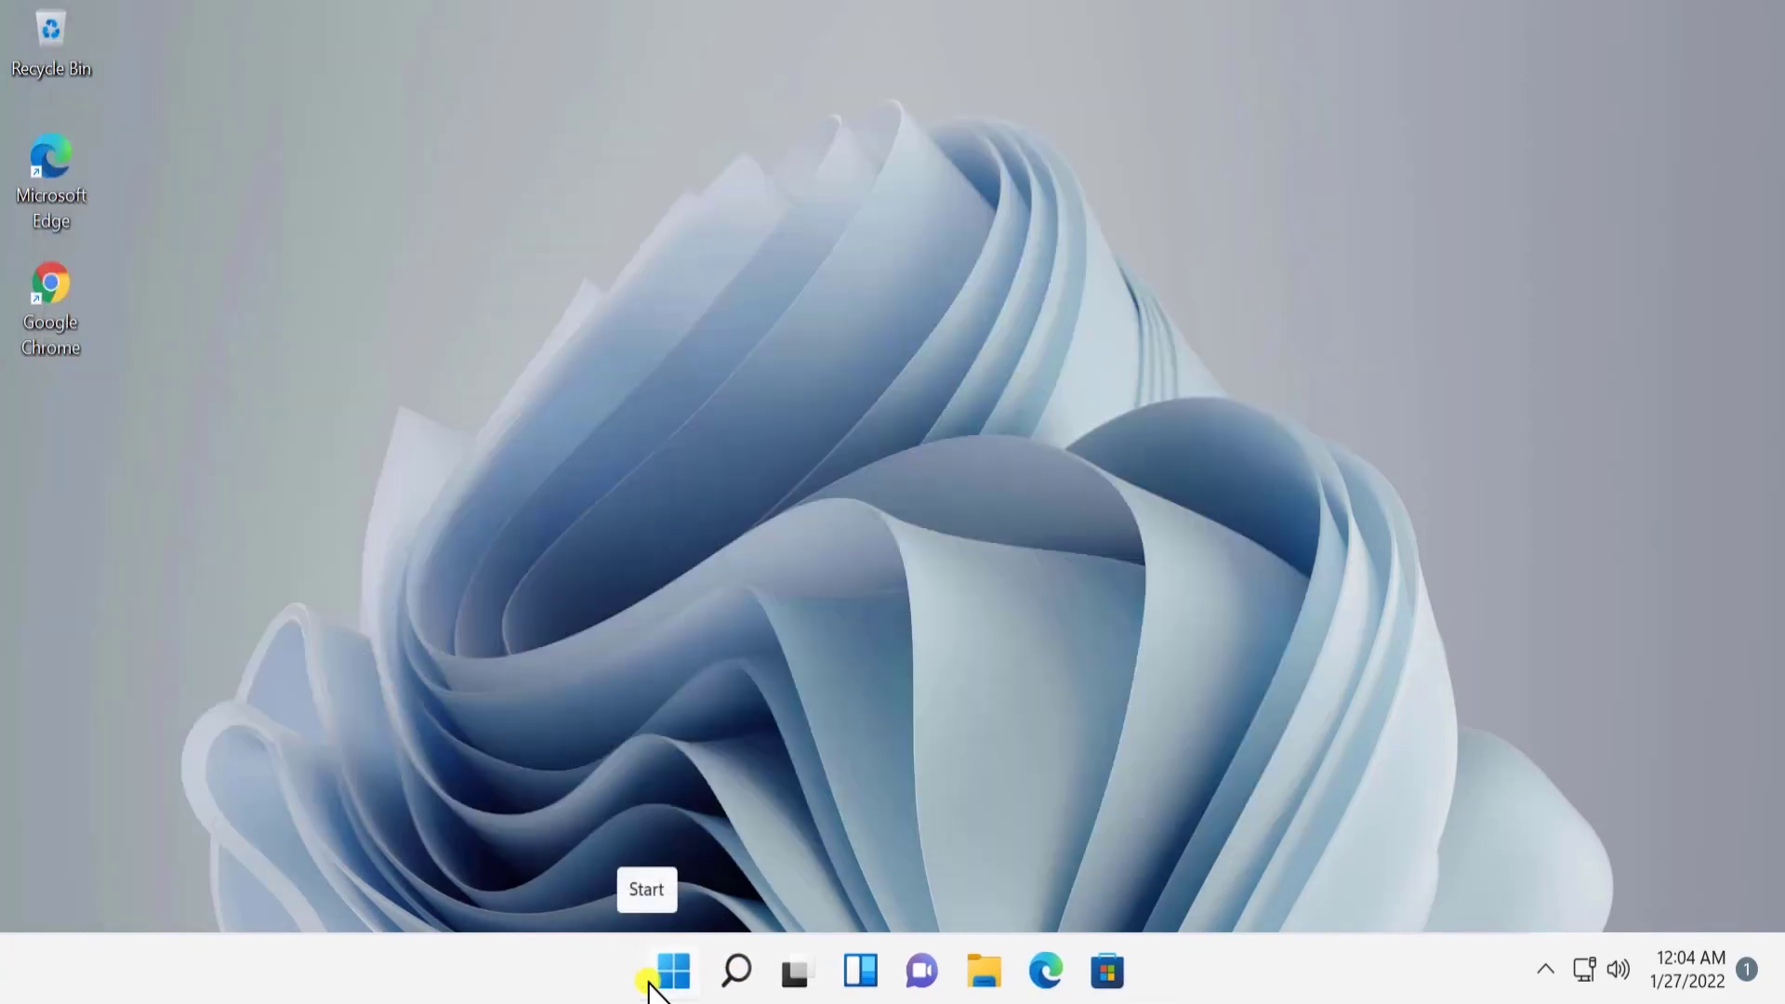
# - Launch Command Prompt as administrator from Start search for cmd, approving the UAC prompt
pyautogui.click(679, 973)
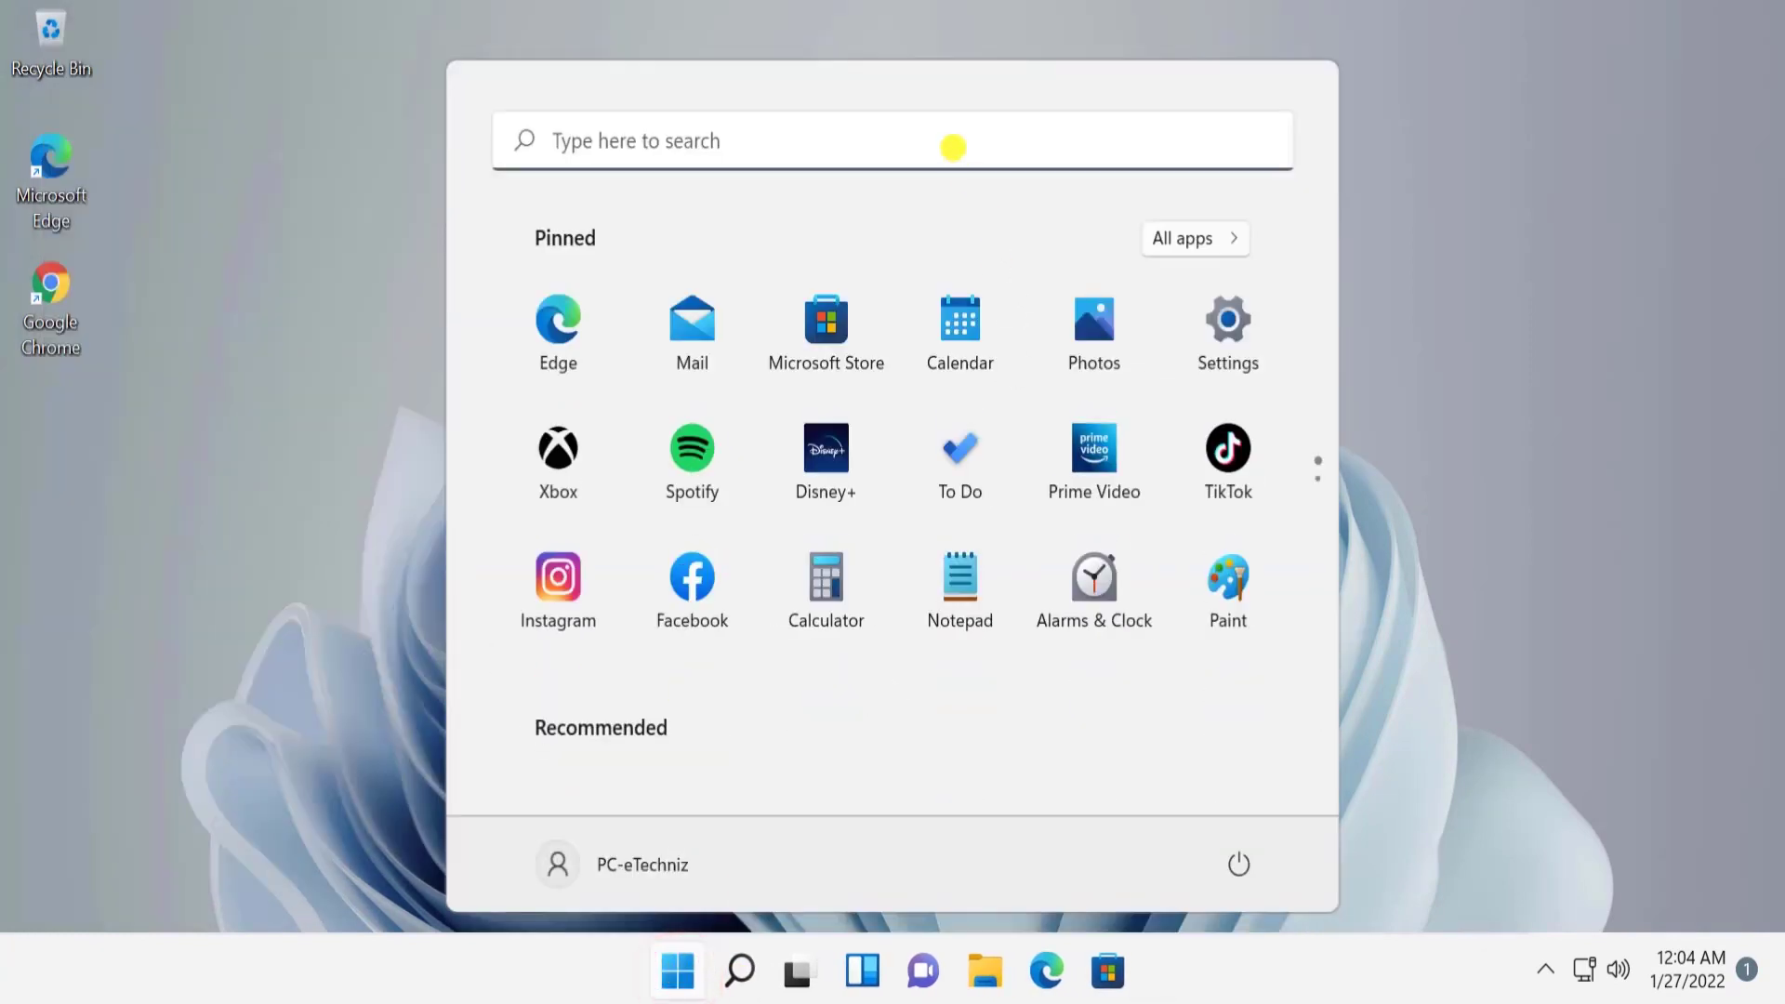
pyautogui.click(935, 134)
pyautogui.write('cm')
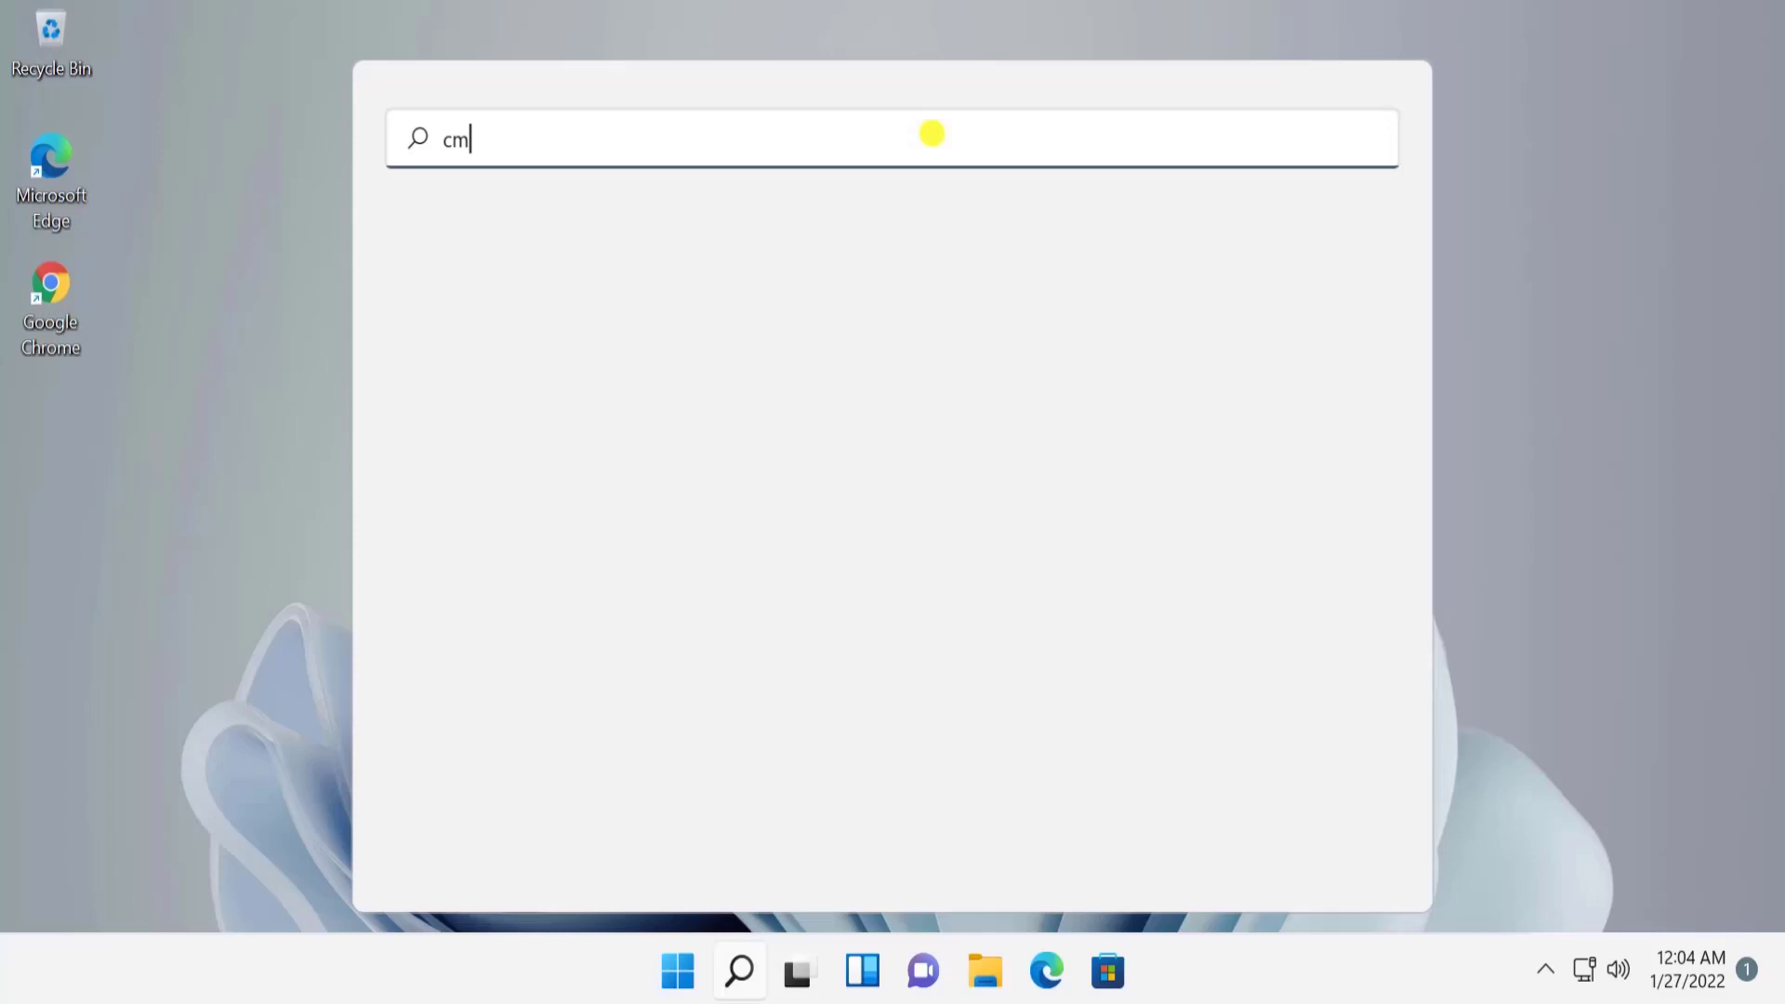
pyautogui.write('d')
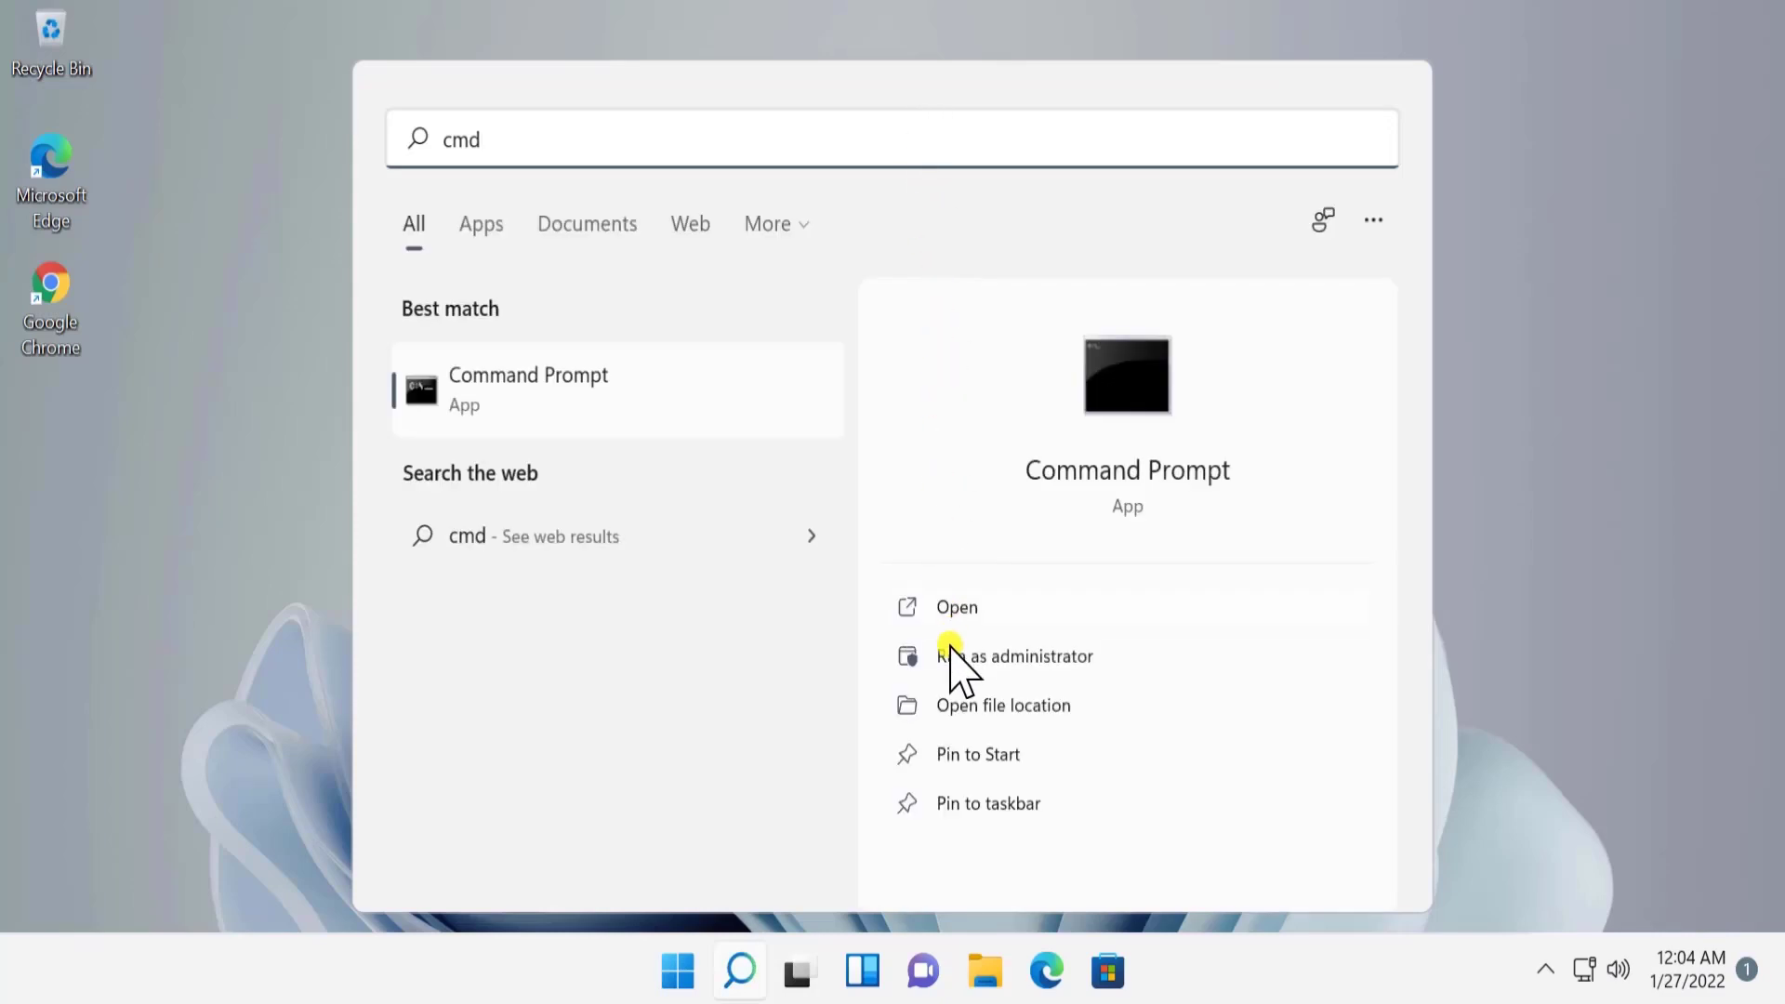
pyautogui.click(1077, 656)
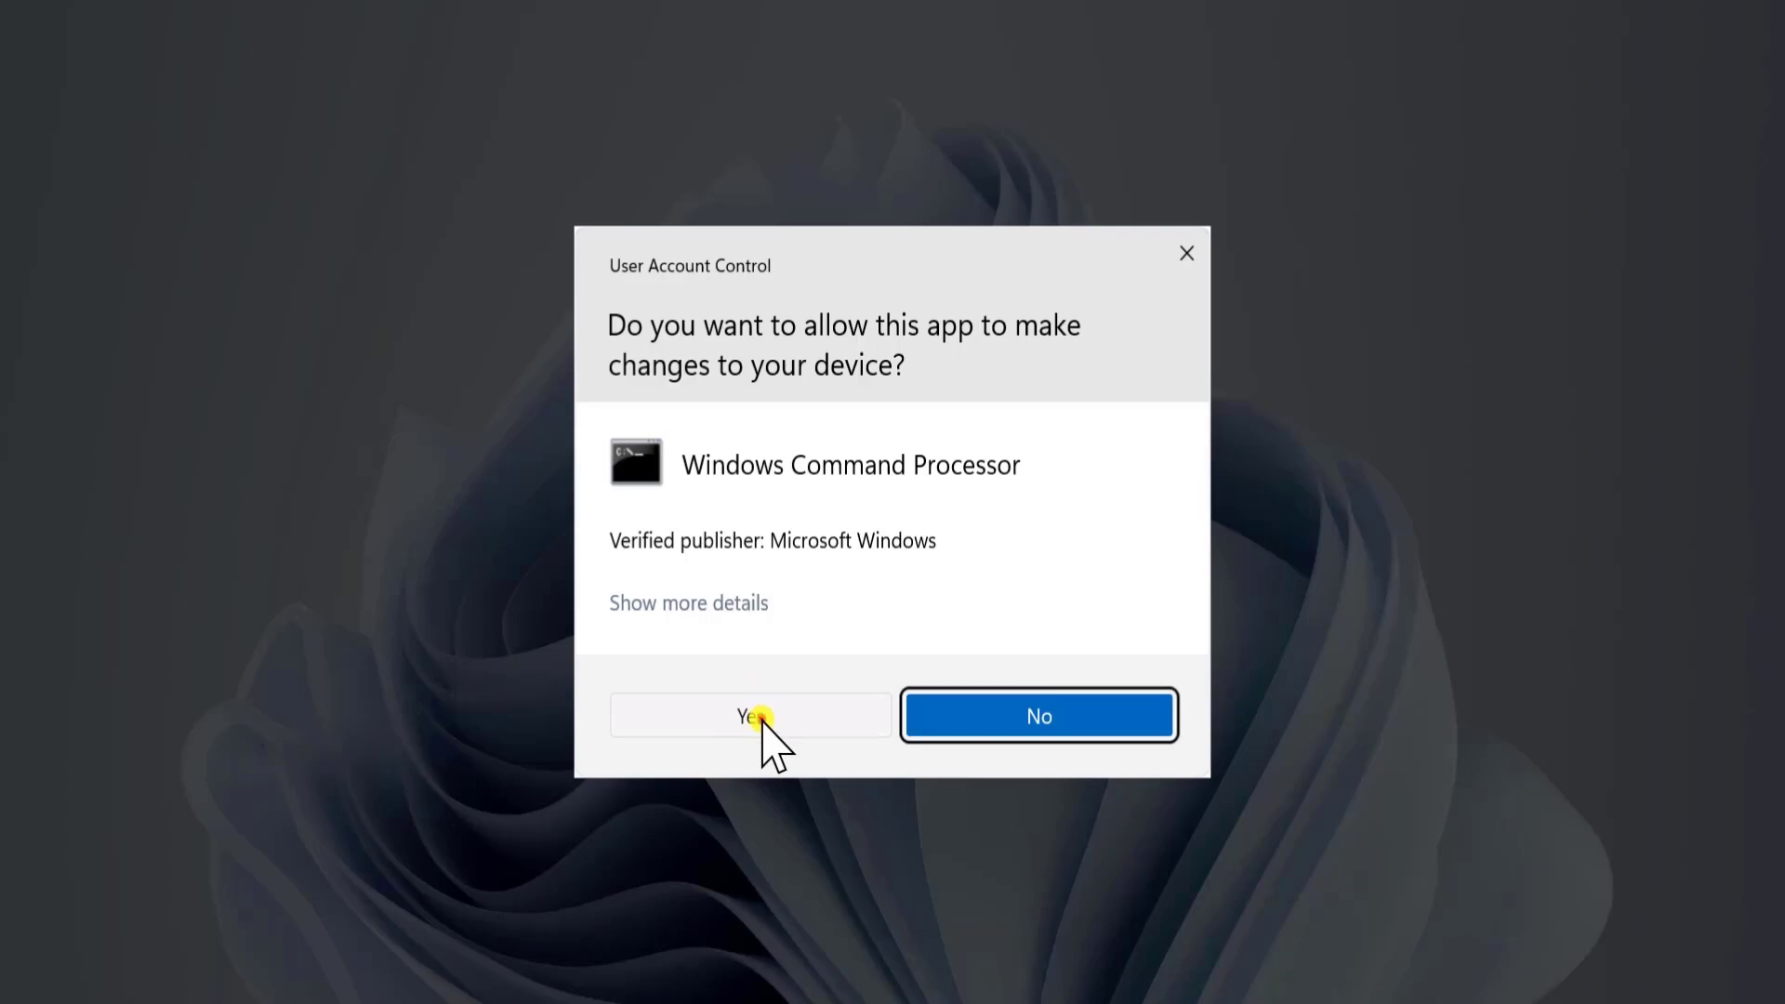
pyautogui.click(753, 716)
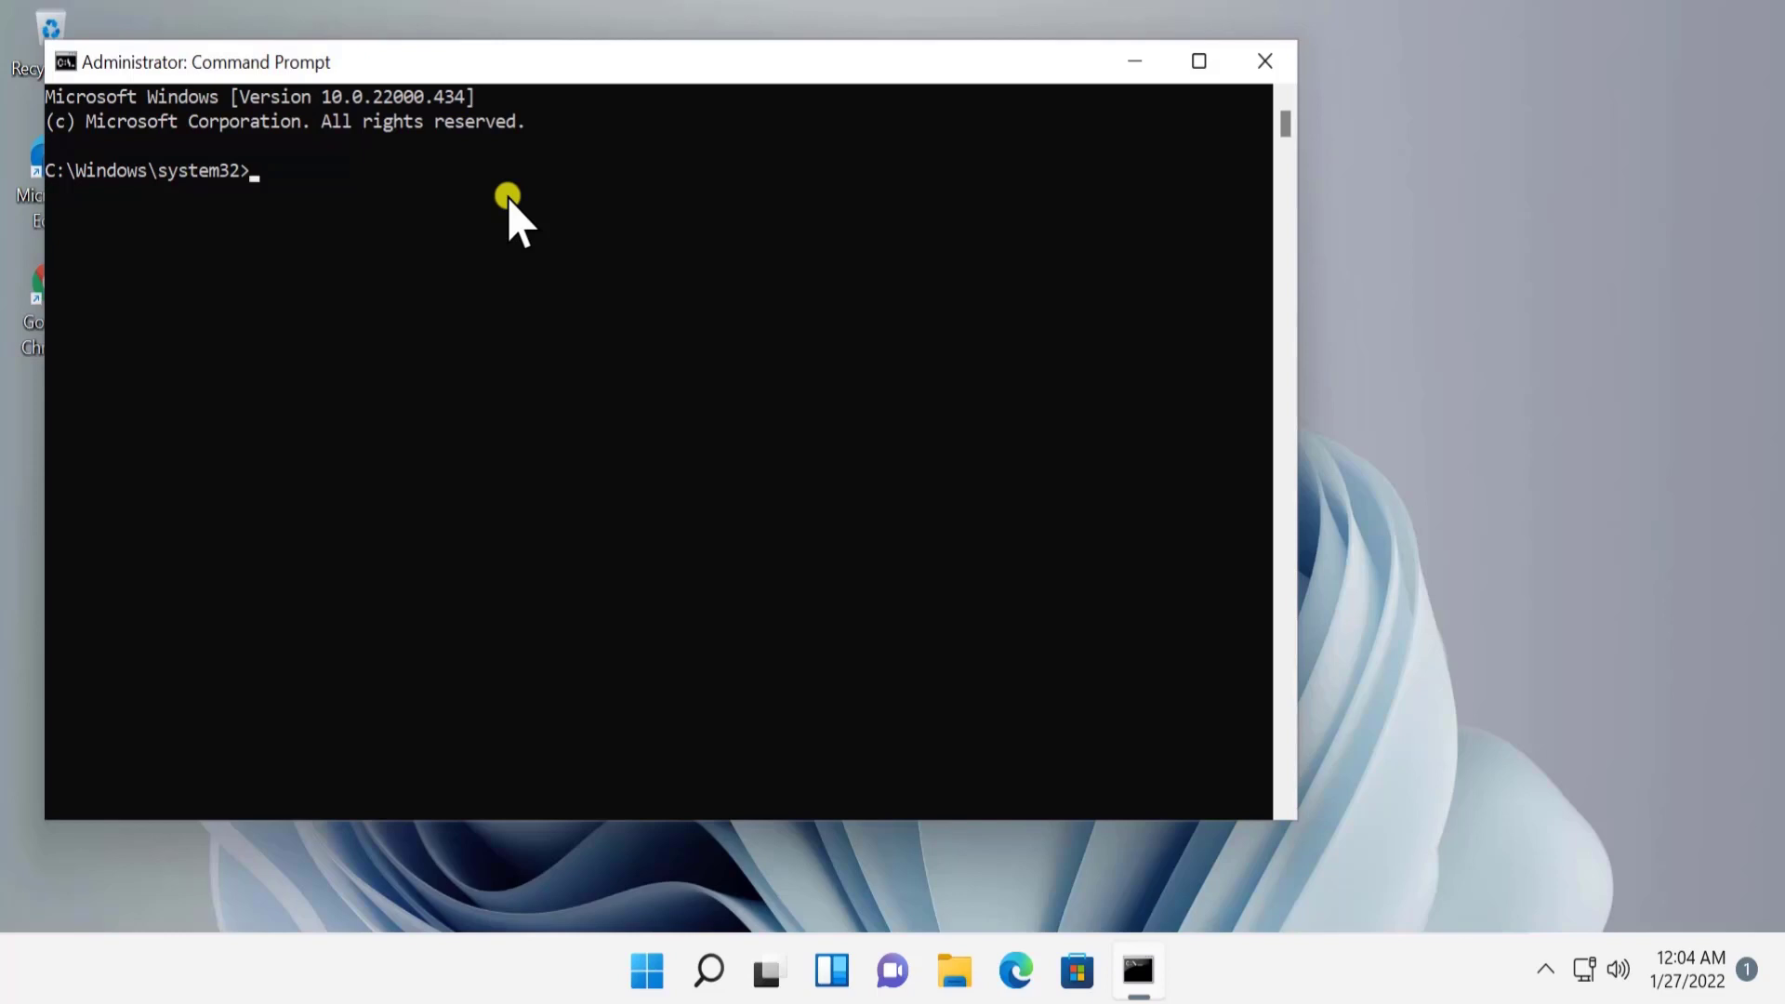
pyautogui.write('ip')
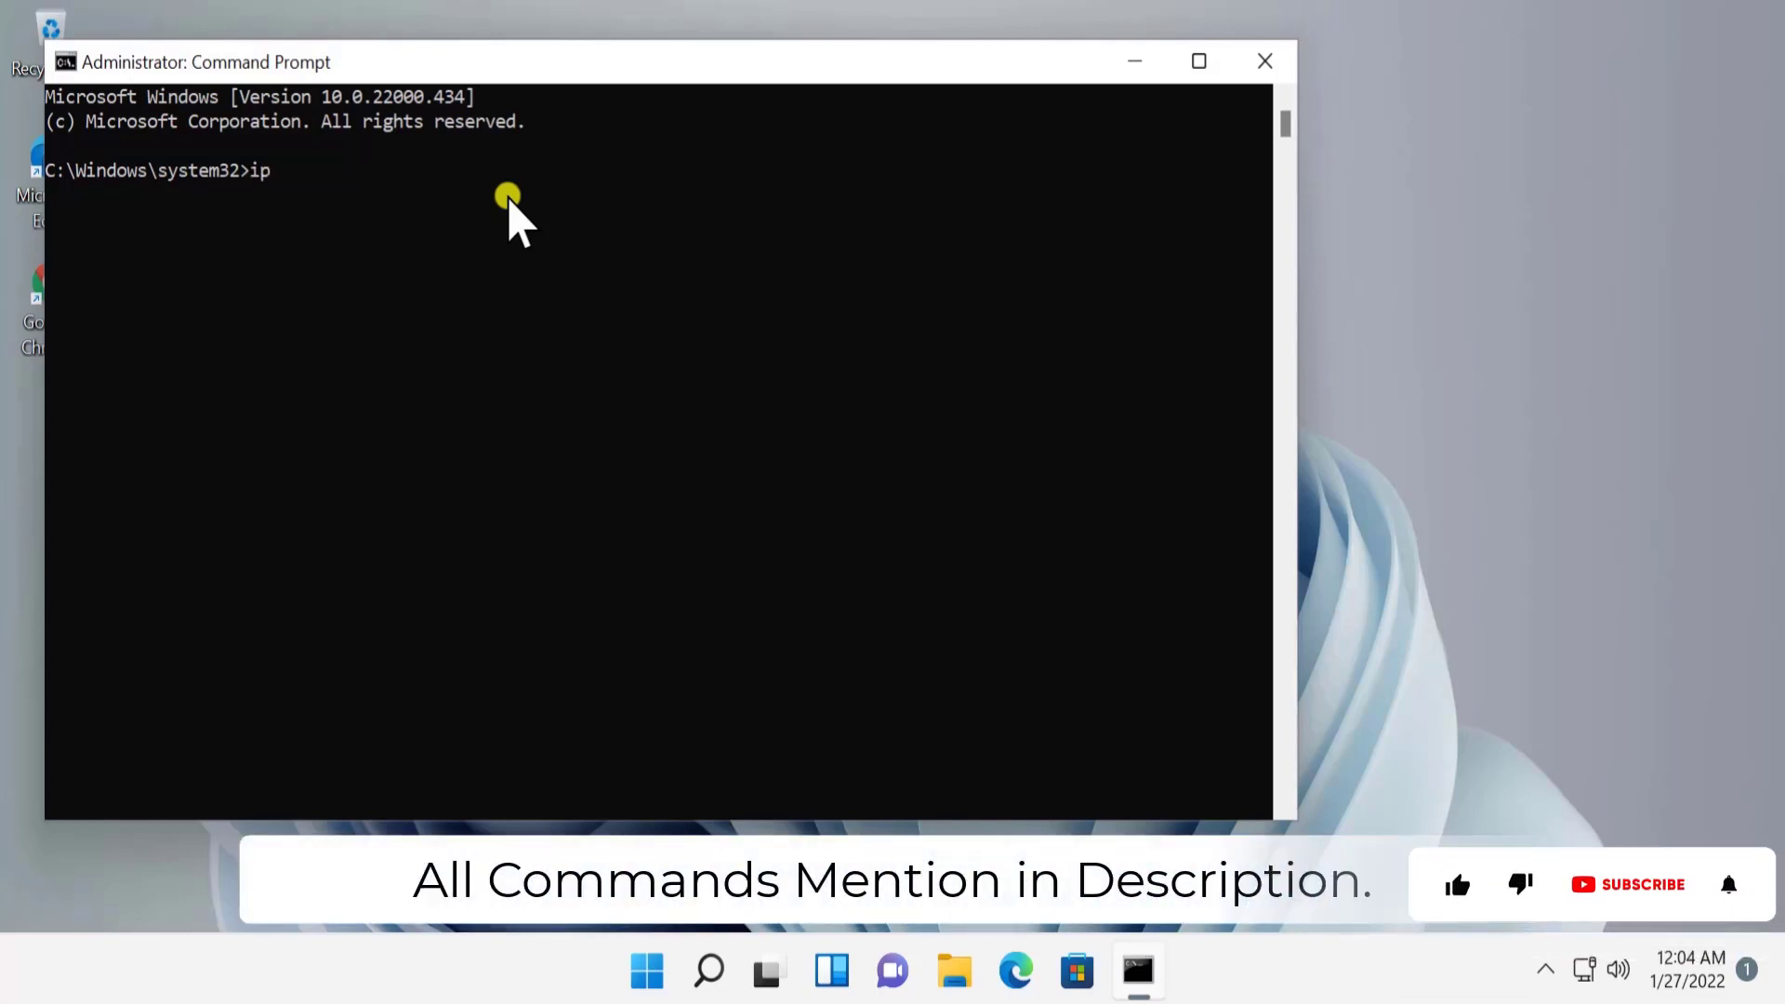
pyautogui.write('config')
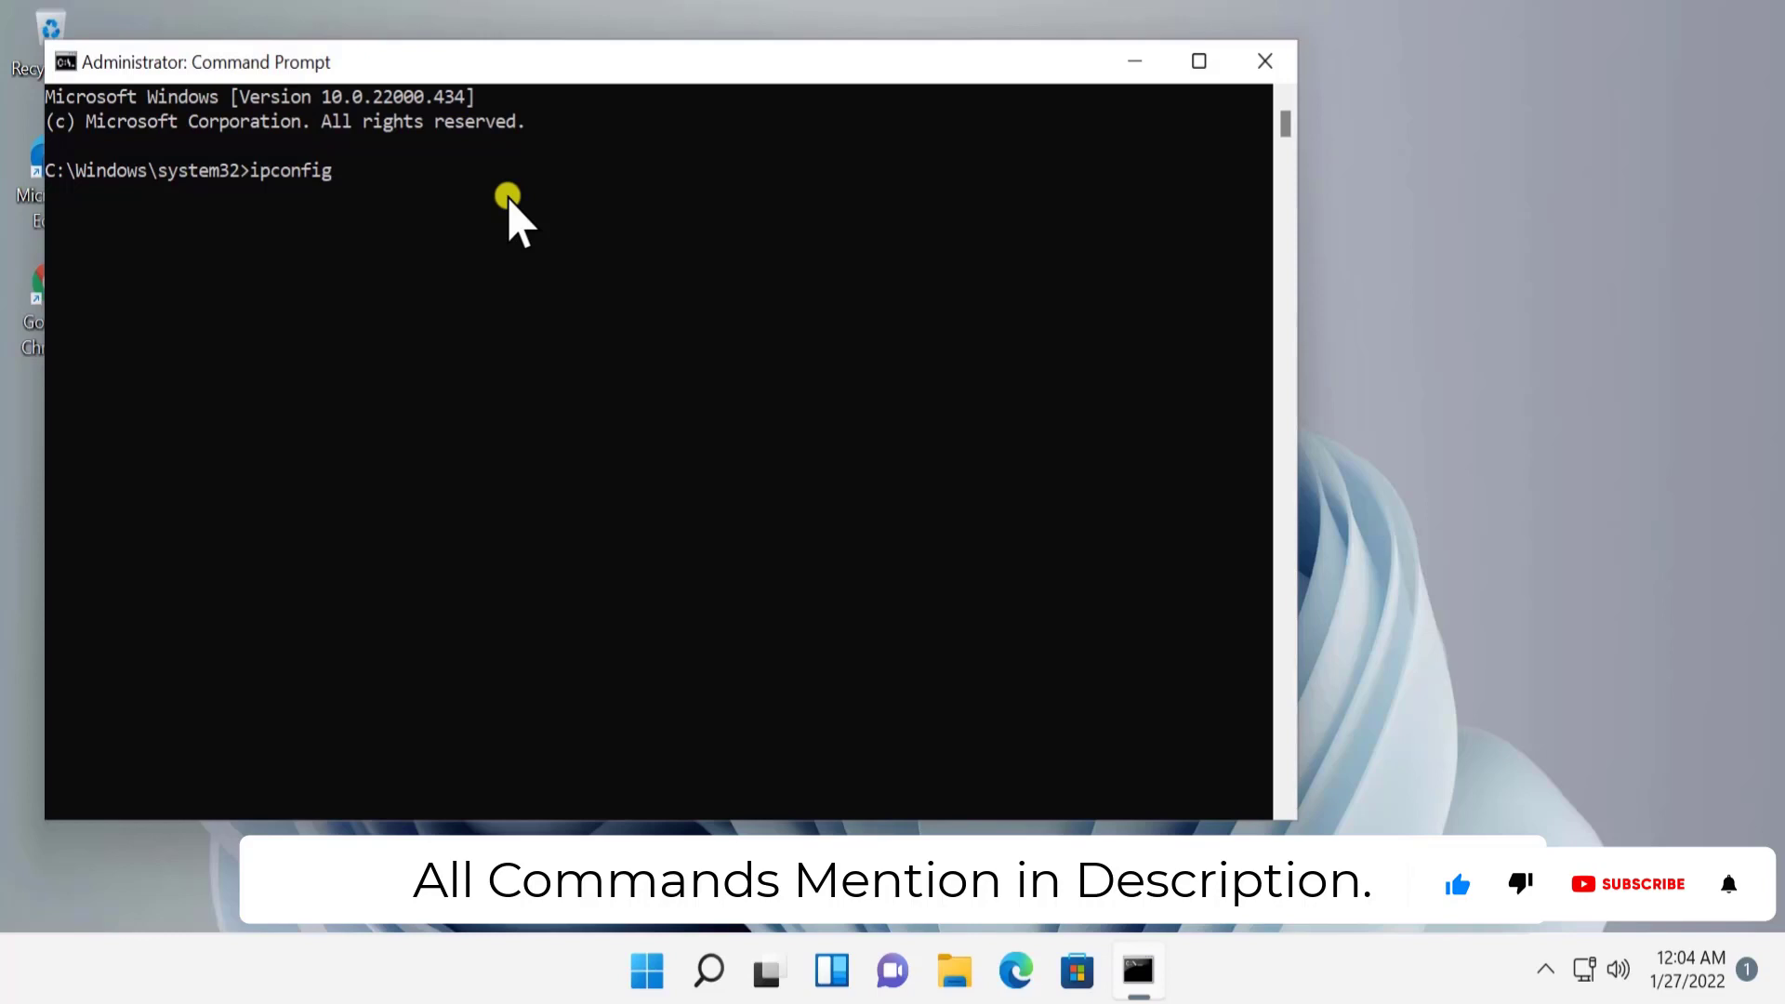
pyautogui.write(' /')
pyautogui.write('f')
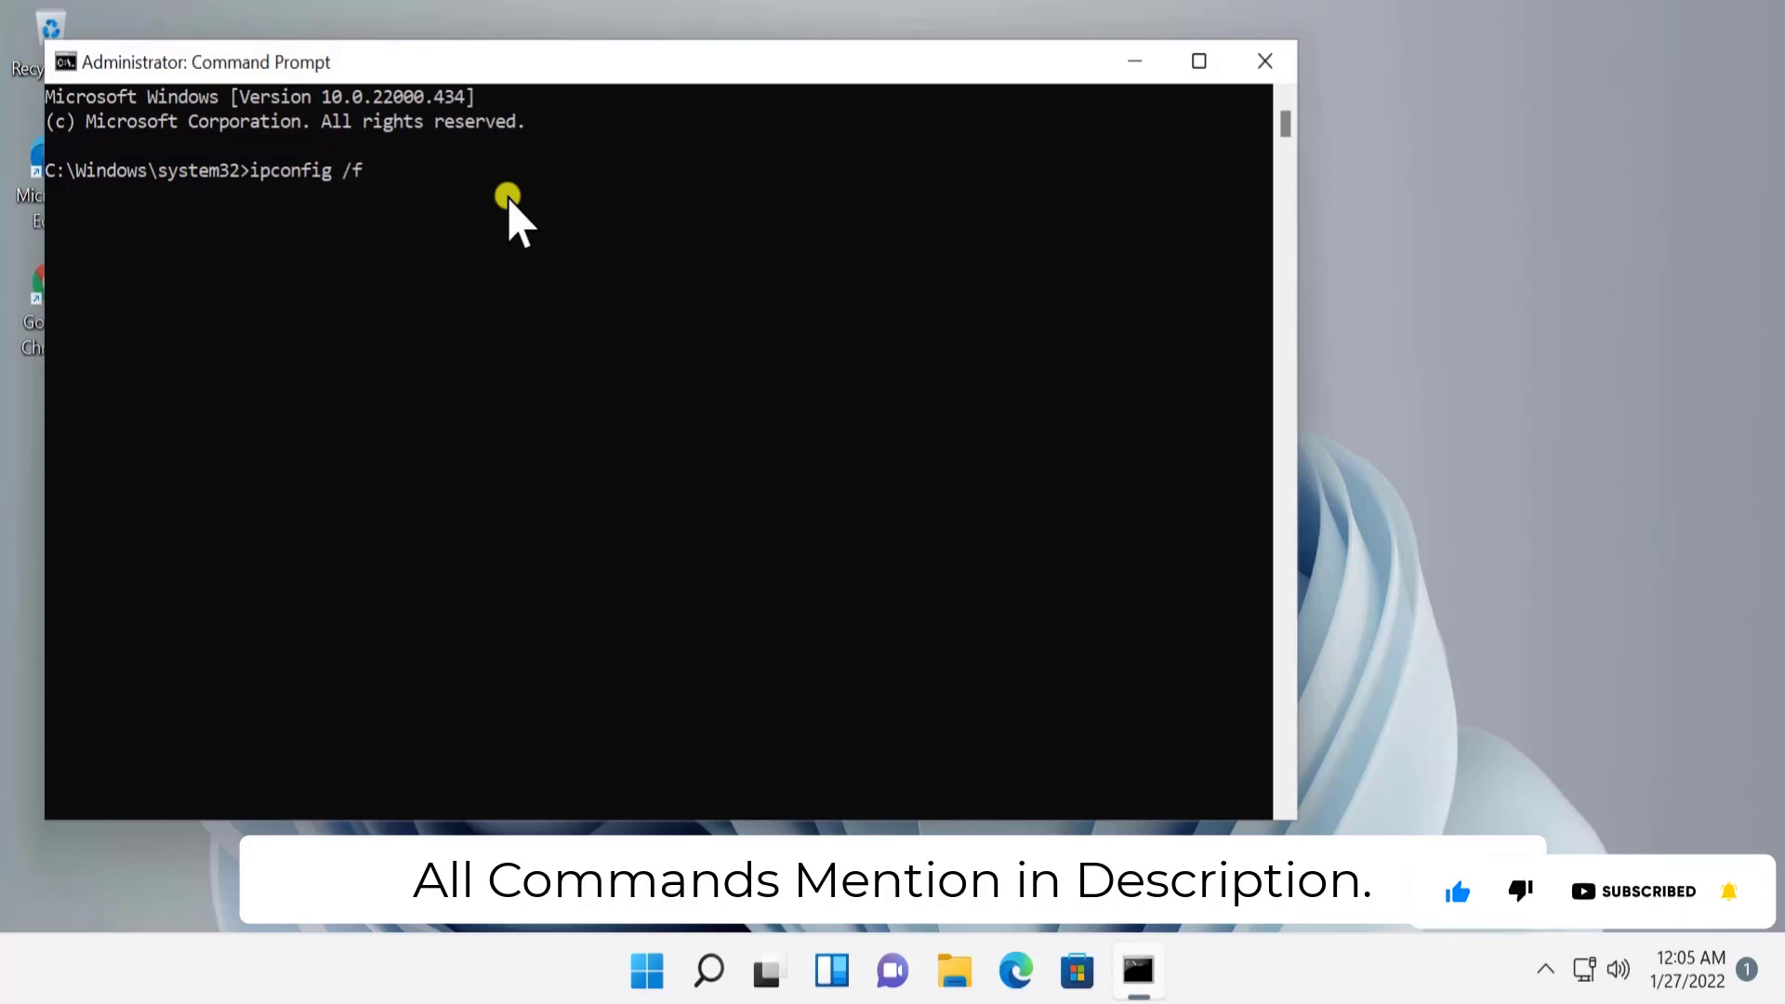
pyautogui.write('lushdns')
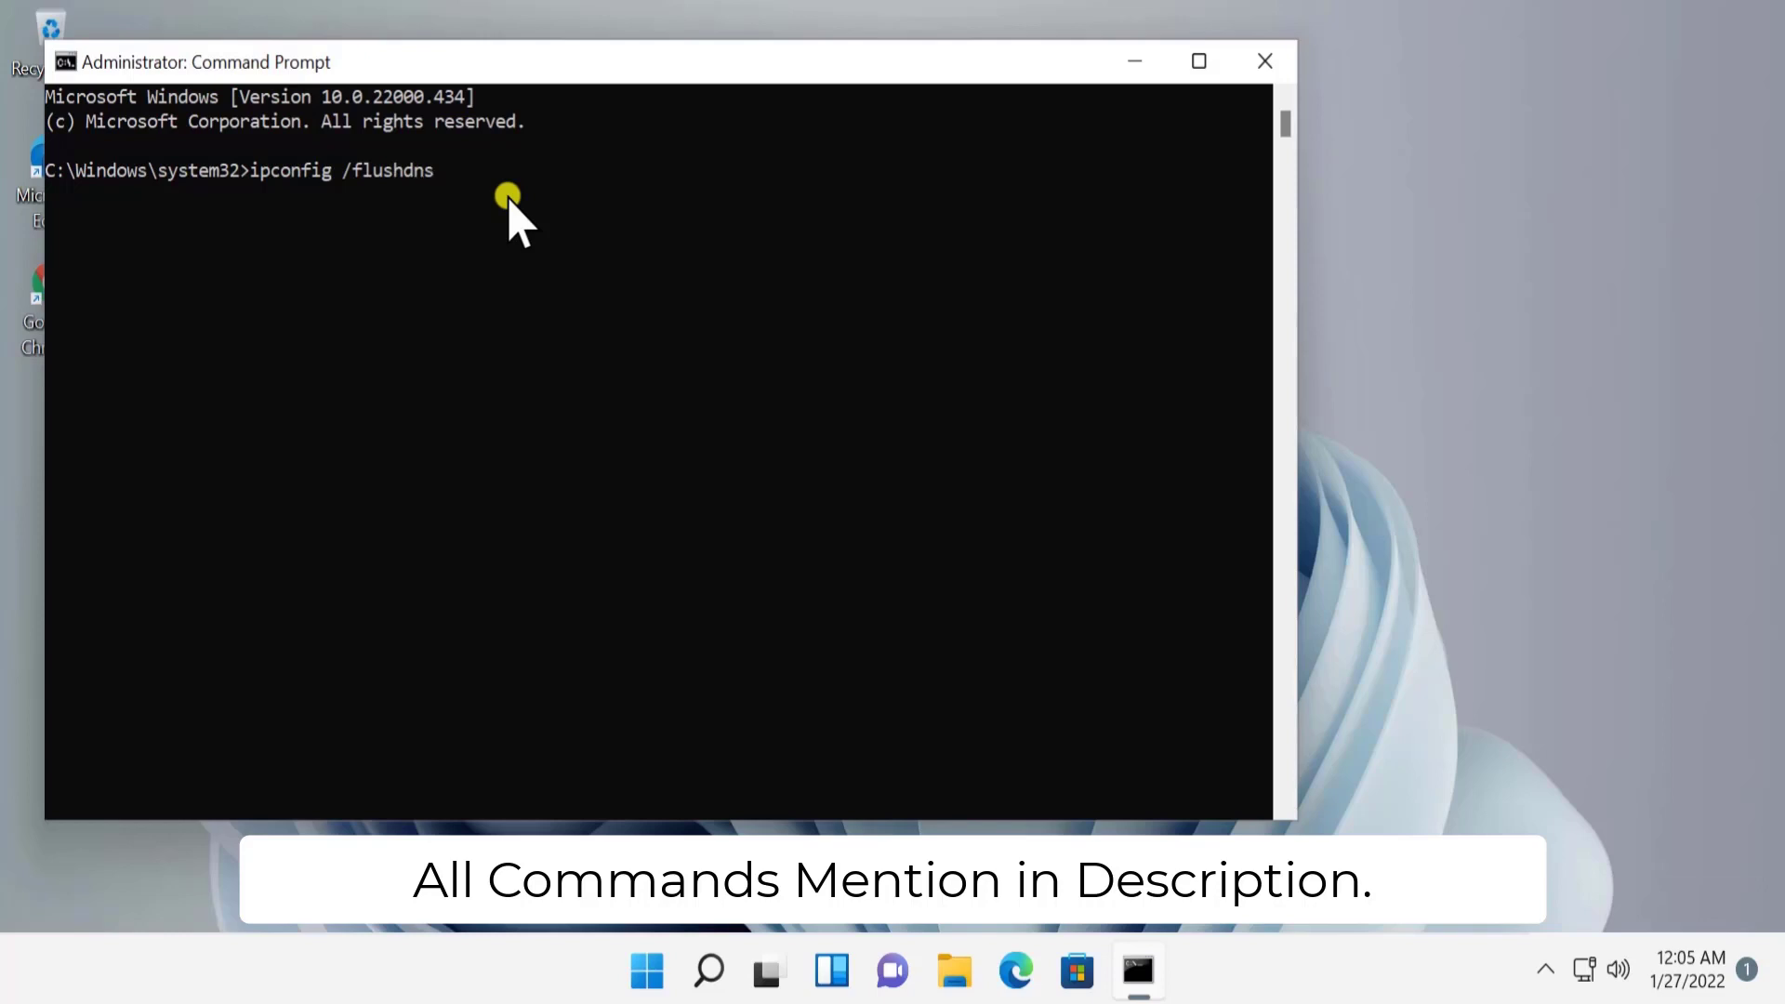
# - Run ipconfig /flushdns to flush the DNS resolver cache
pyautogui.press('Return')
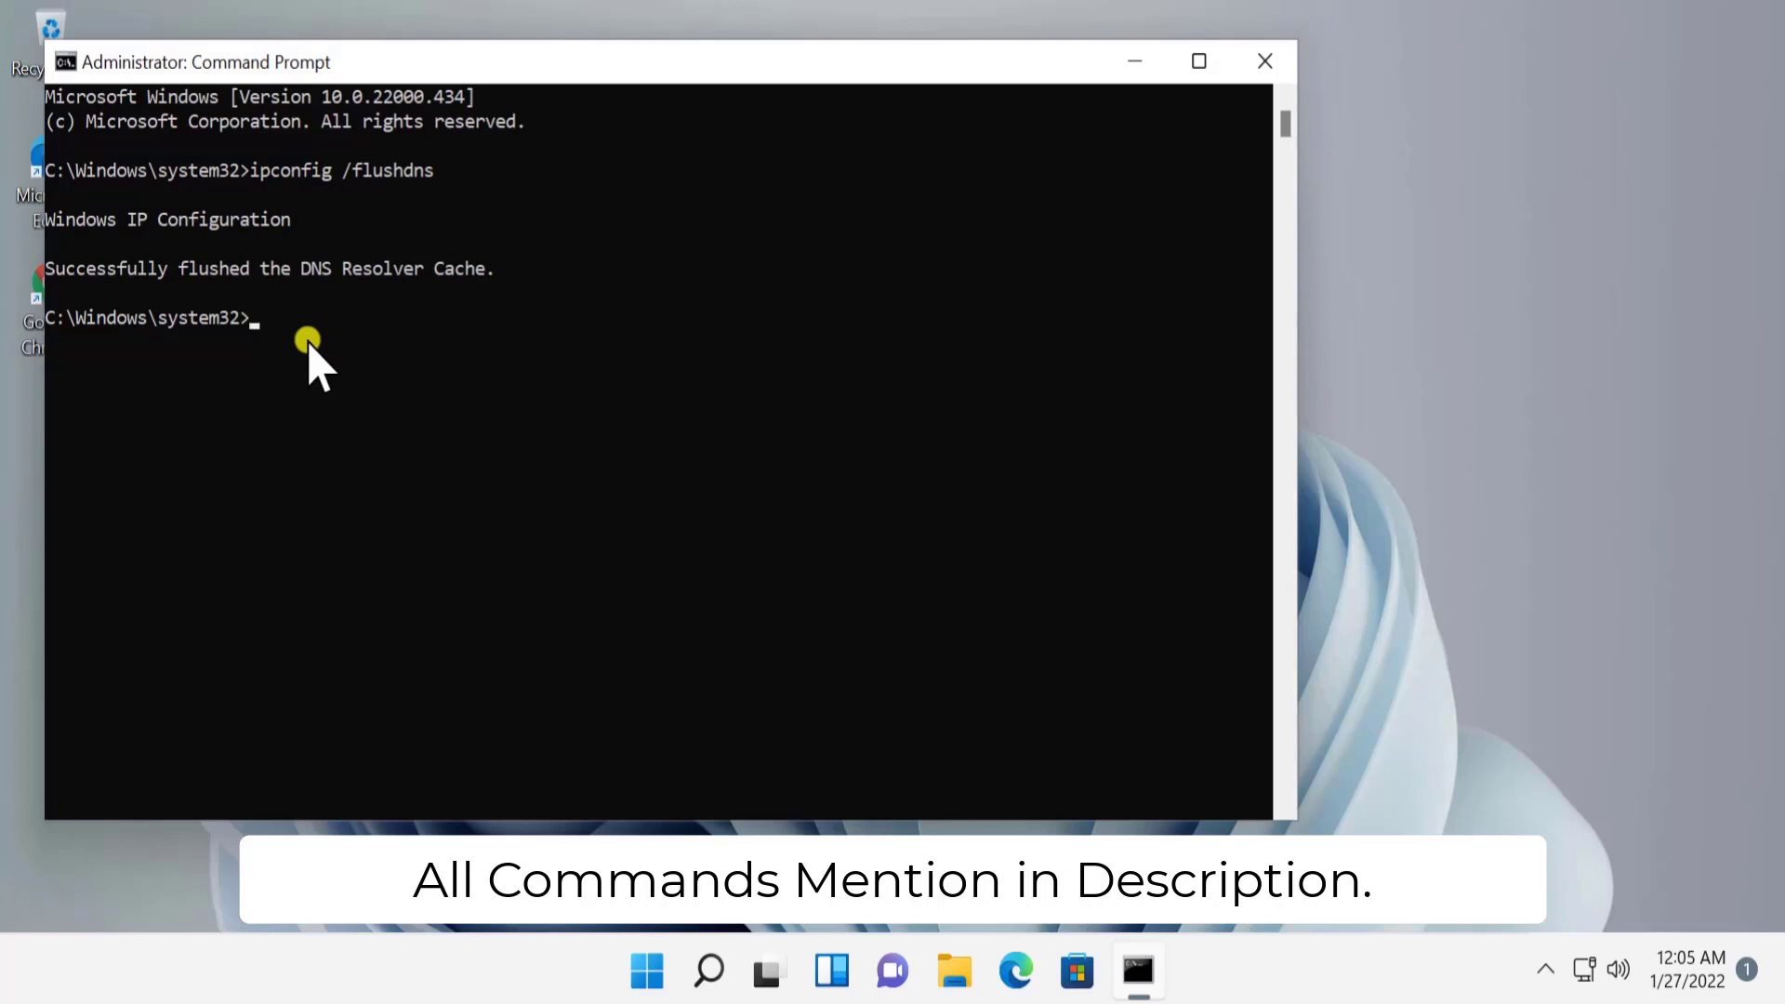
pyautogui.write('nets')
pyautogui.write('t')
pyautogui.write('h')
pyautogui.write(' i')
pyautogui.write('nt')
pyautogui.write('ip')
pyautogui.write(' reset')
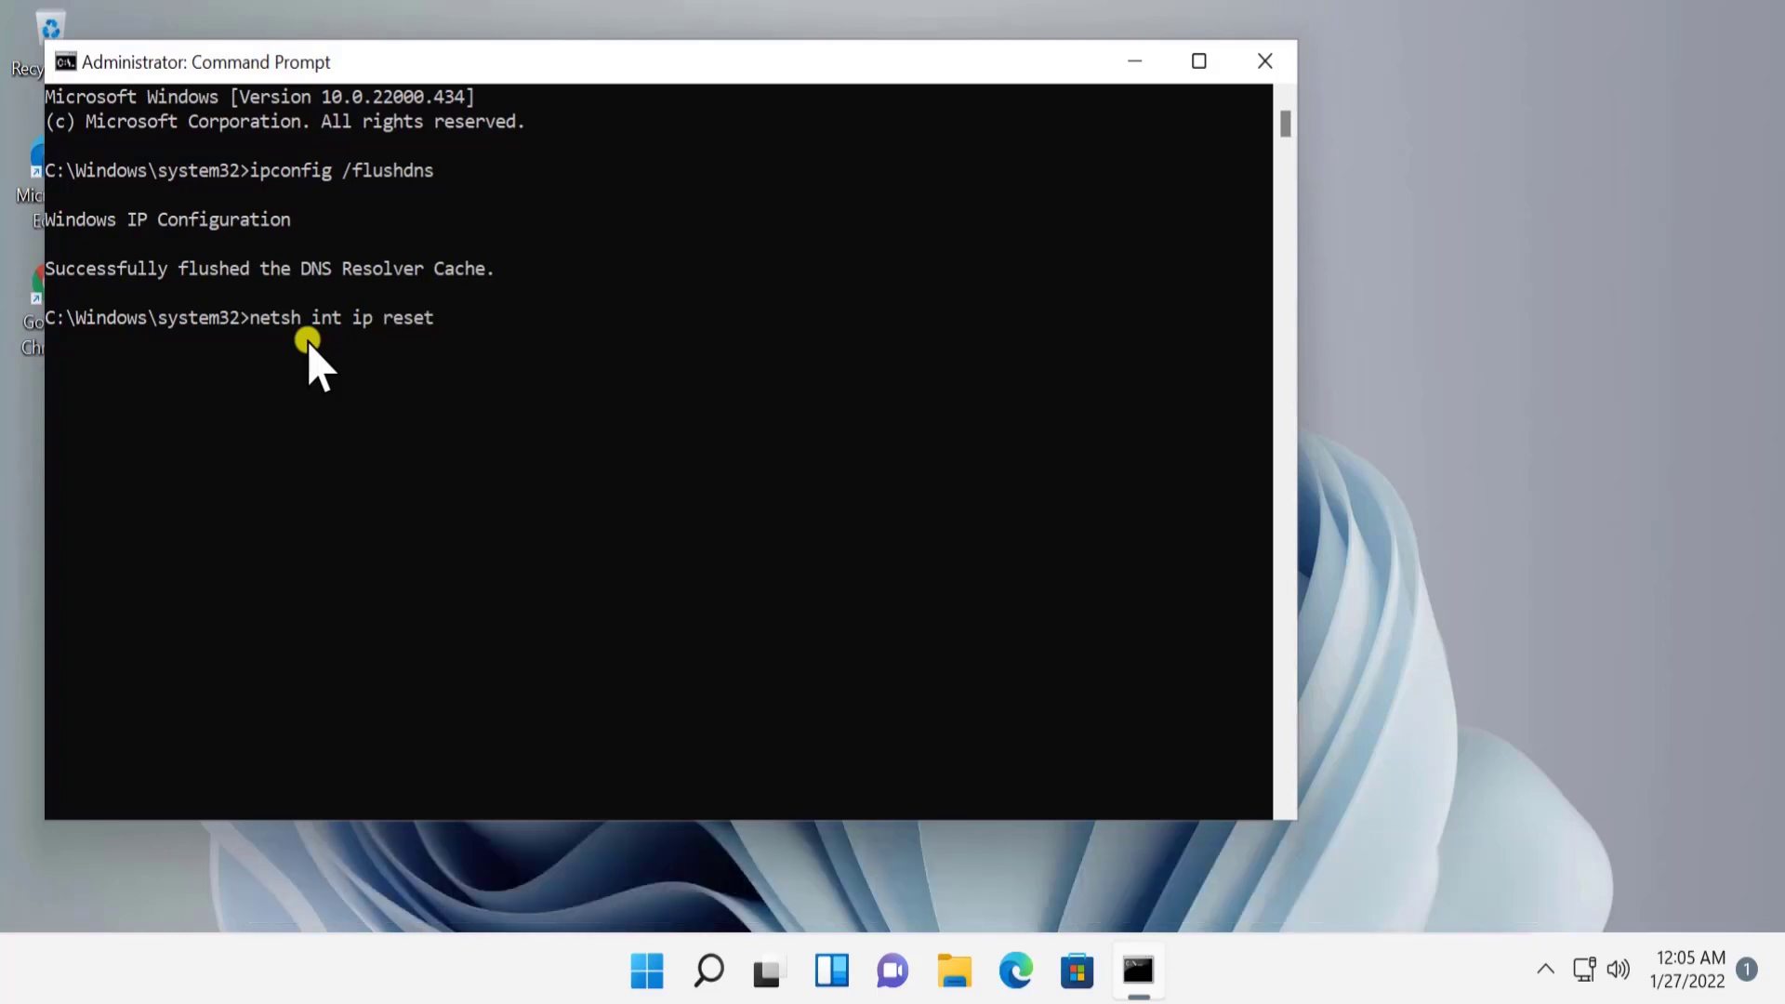
pyautogui.write(' reset.')
pyautogui.write('txt')
# - Run netsh int ip reset, netsh winsock reset and netsh advfirewall reset in turn
pyautogui.press('Return')
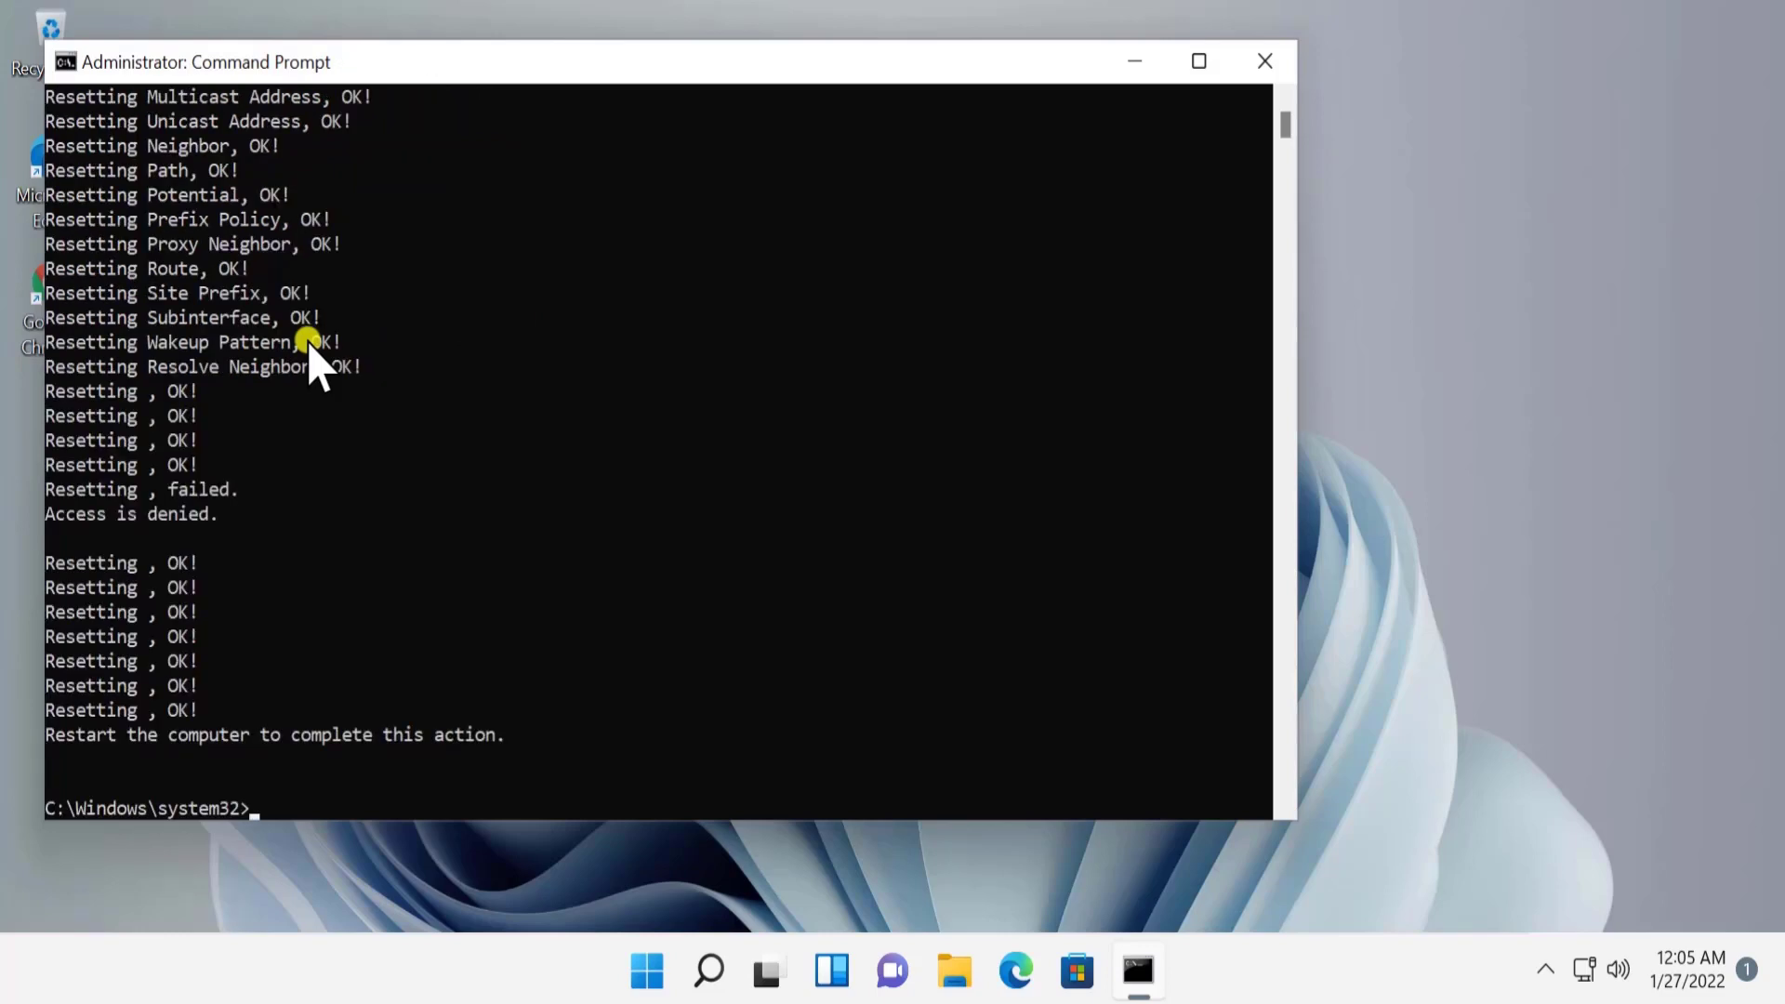
pyautogui.write('net')
pyautogui.write('sh ')
pyautogui.write('winsho')
pyautogui.press('BackSpace')
pyautogui.press('BackSpace')
pyautogui.write('ock ')
pyautogui.write('reset')
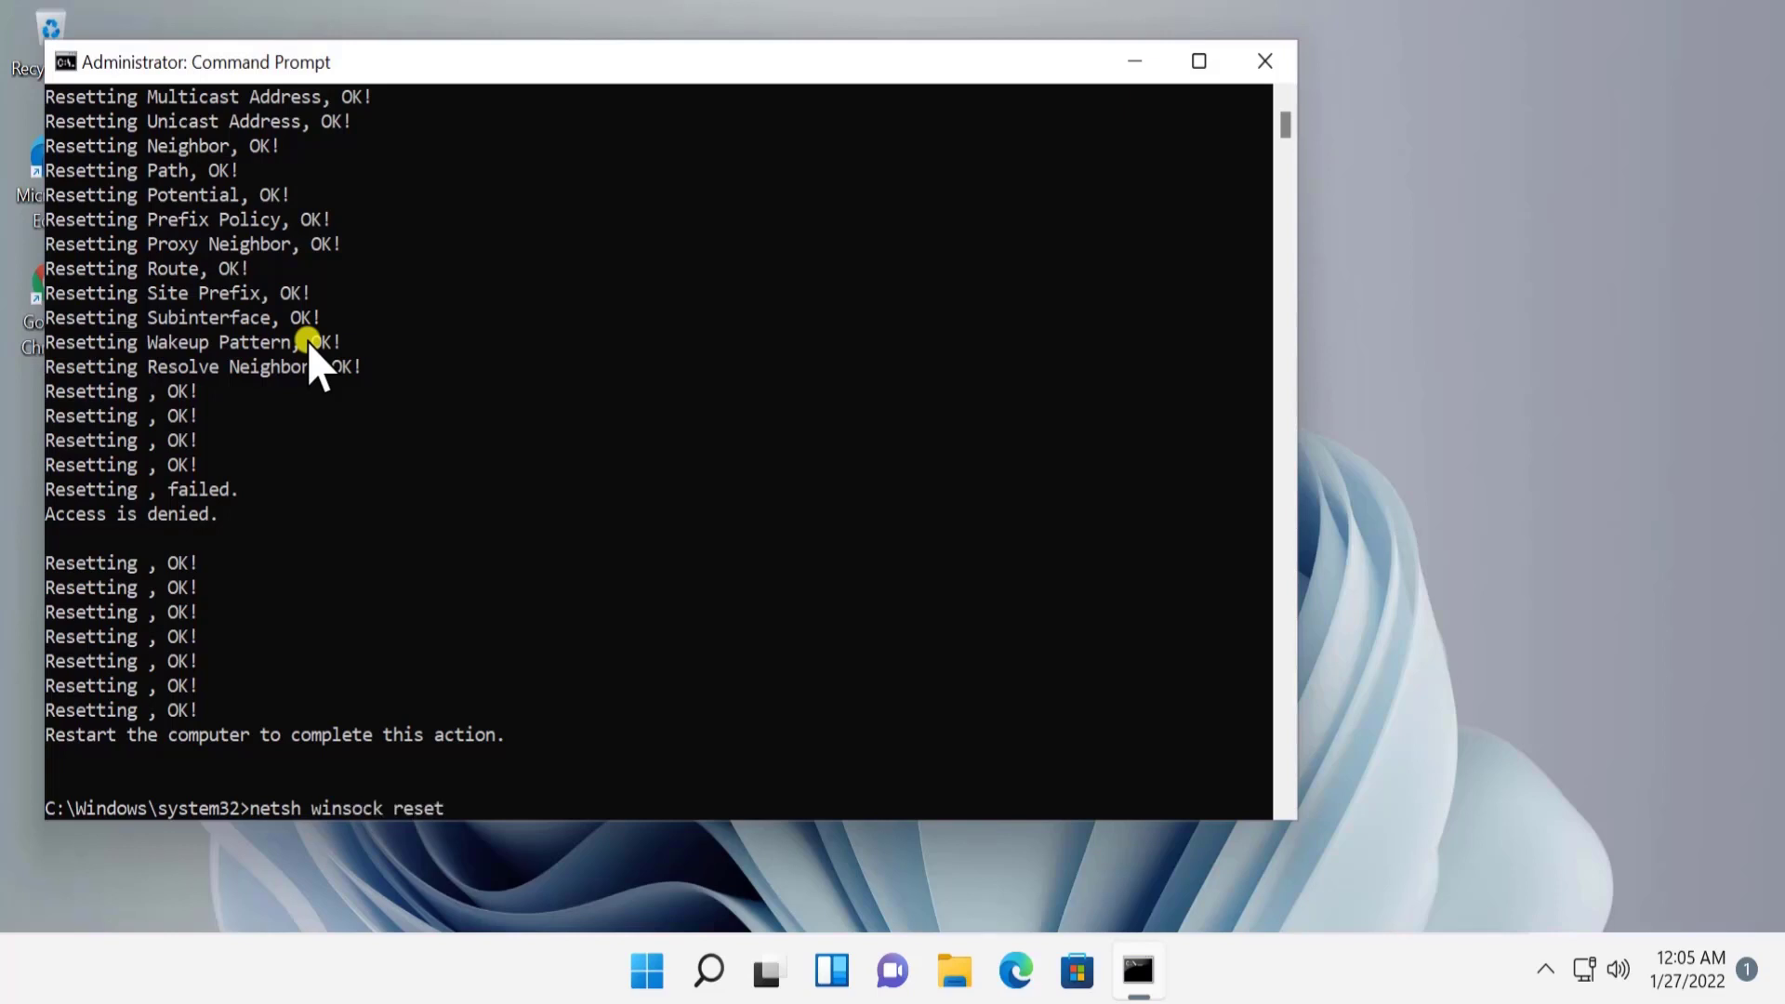
pyautogui.press('Return')
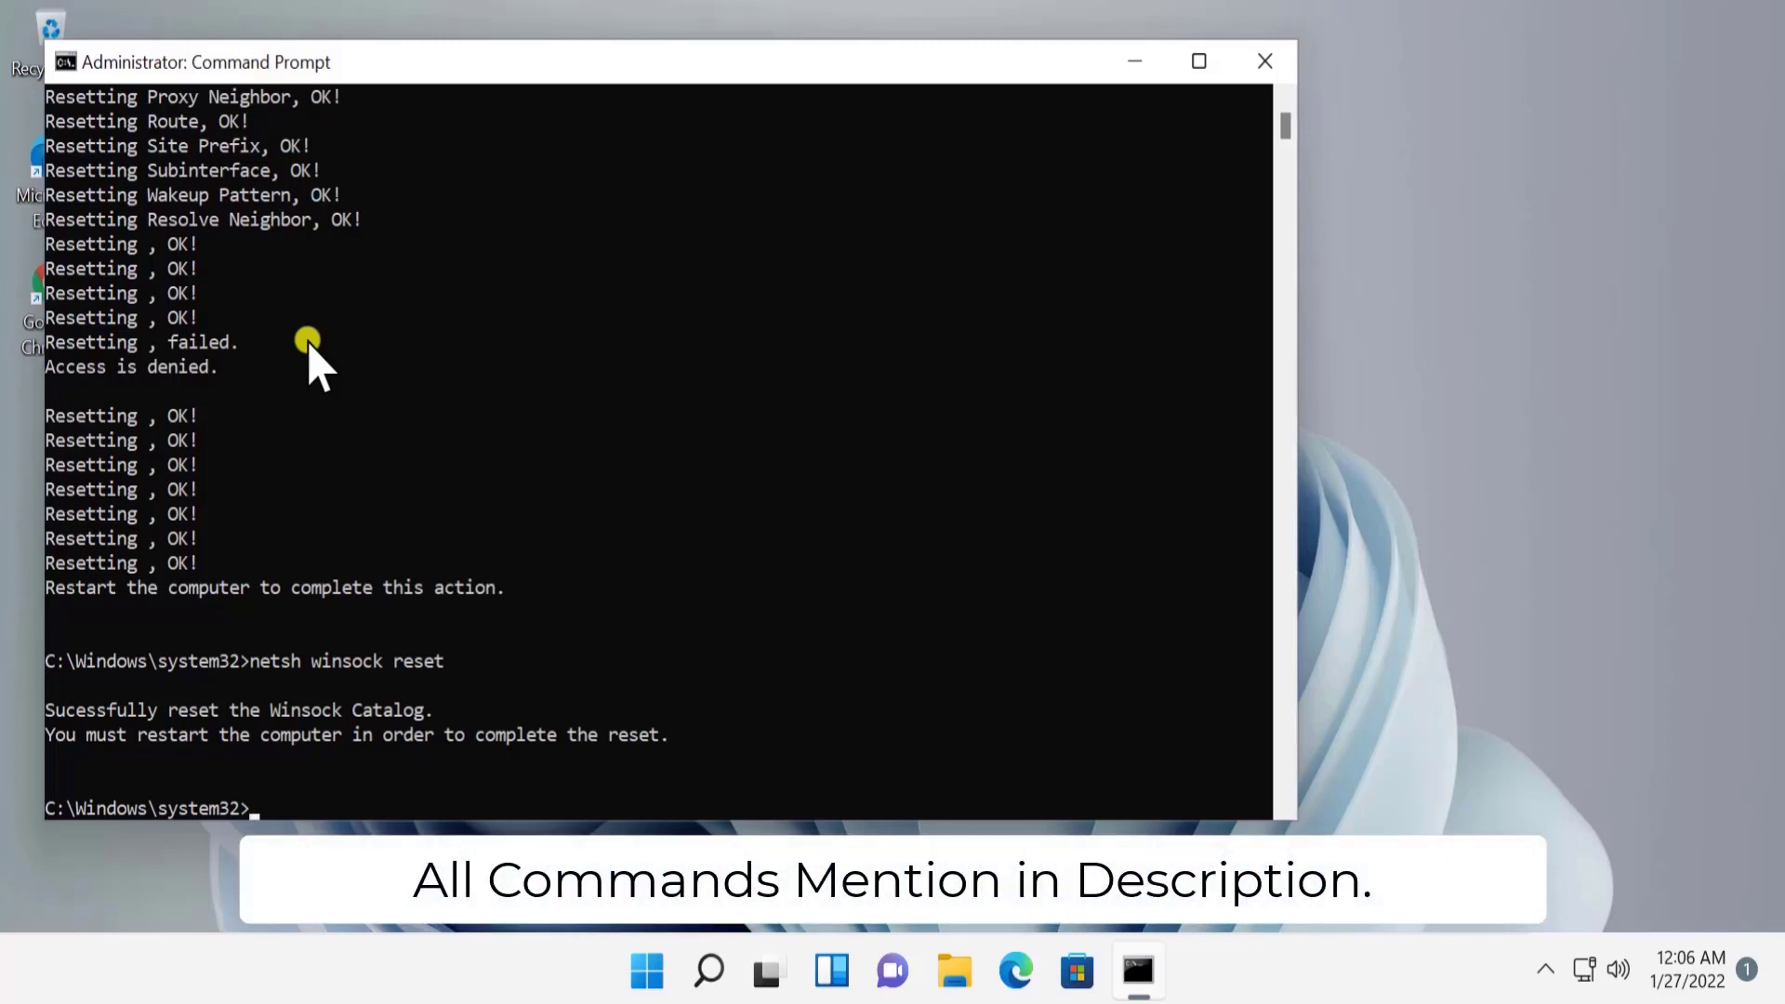
pyautogui.write('netsh')
pyautogui.write(' adv')
pyautogui.write('firewall')
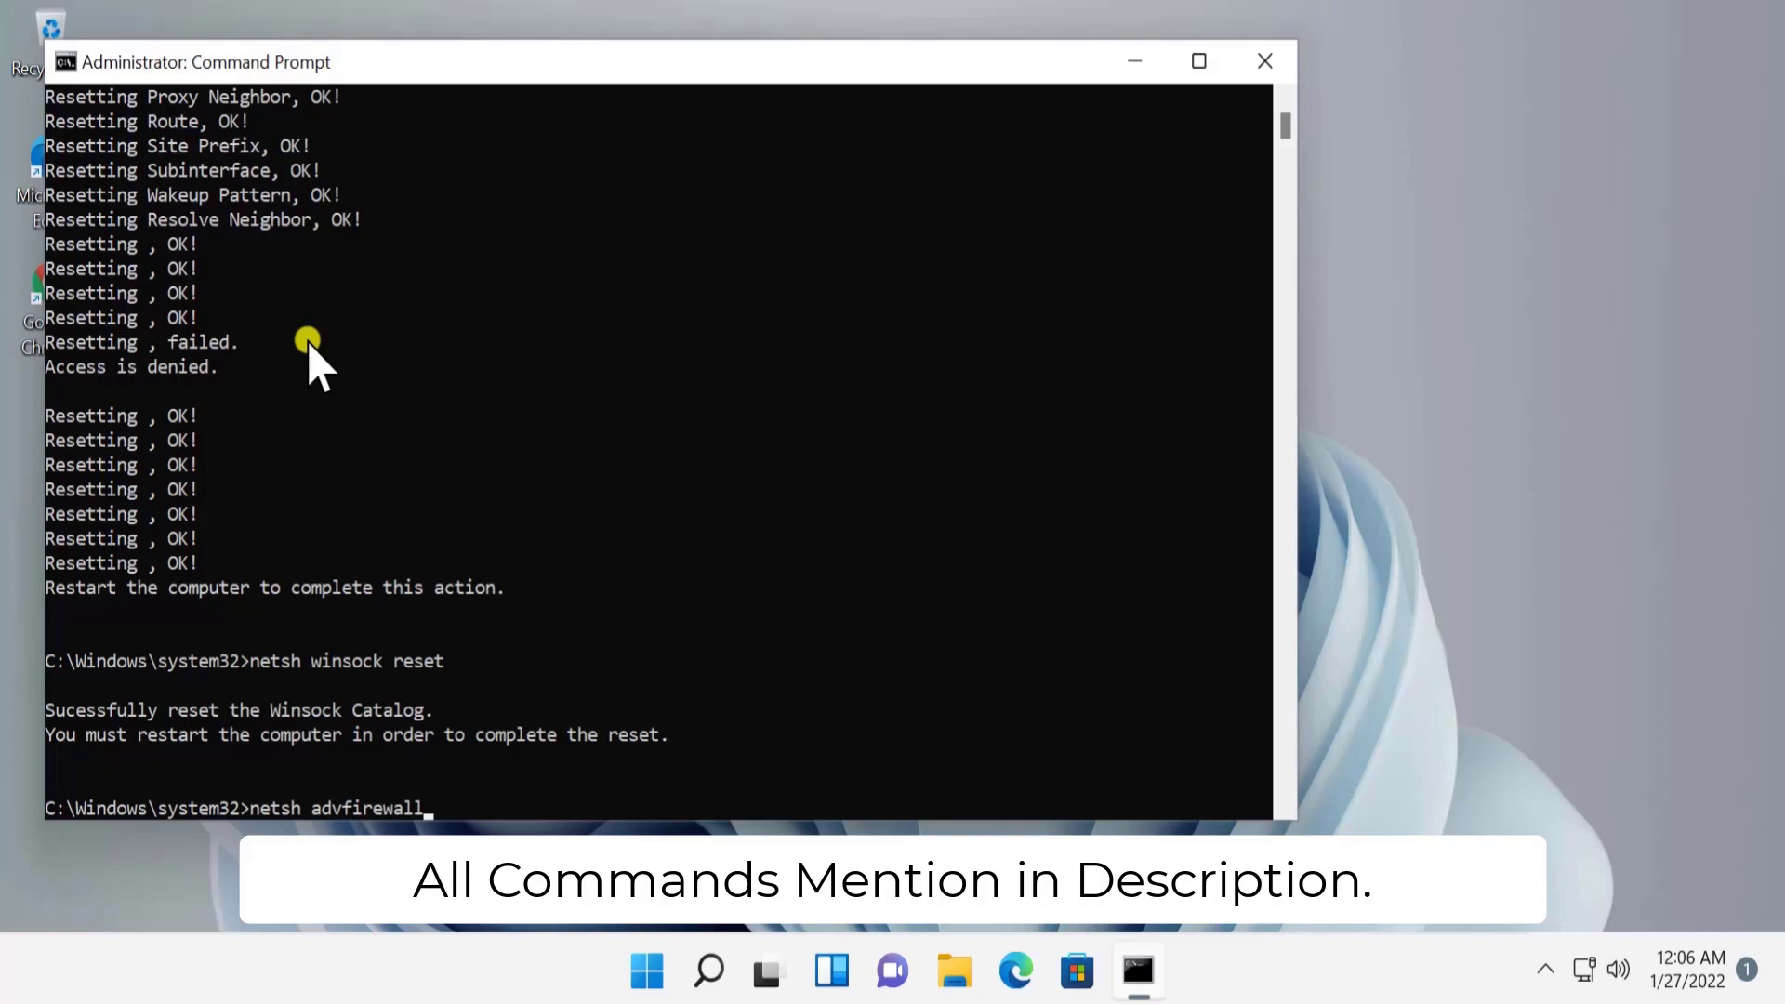
pyautogui.write(' reset')
pyautogui.press('Return')
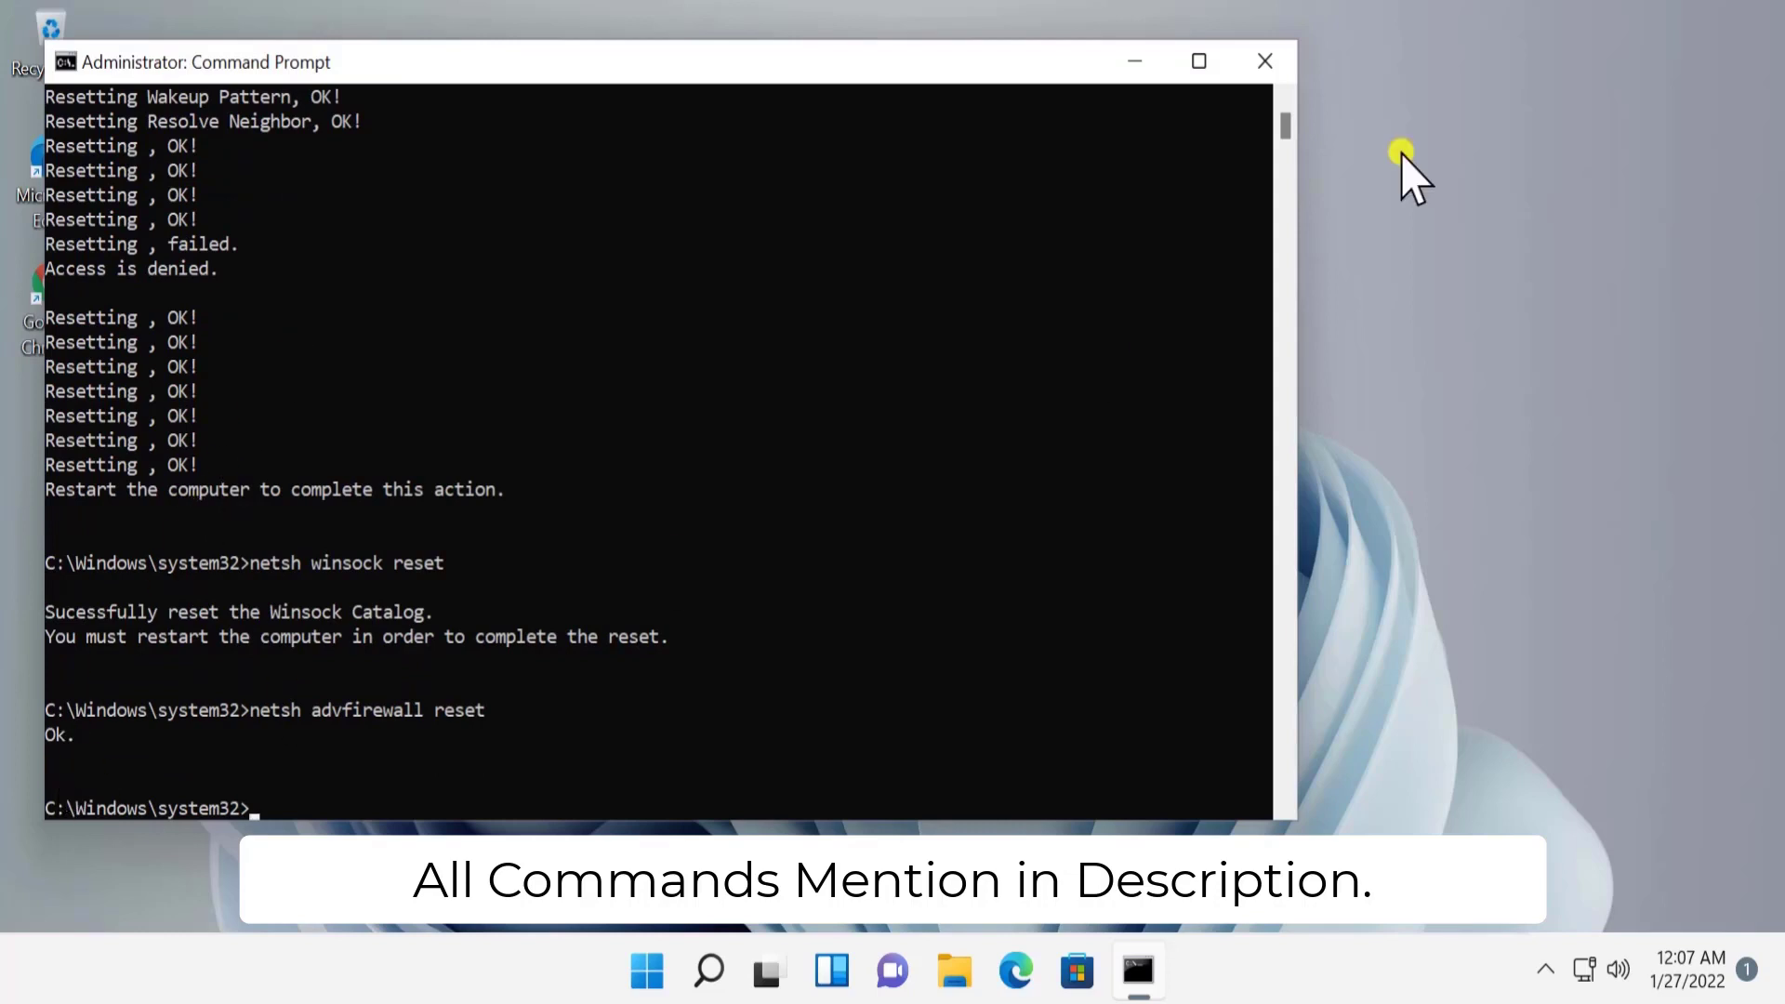
# - Close Command Prompt and restart the computer from the Start menu Power options
pyautogui.click(1265, 59)
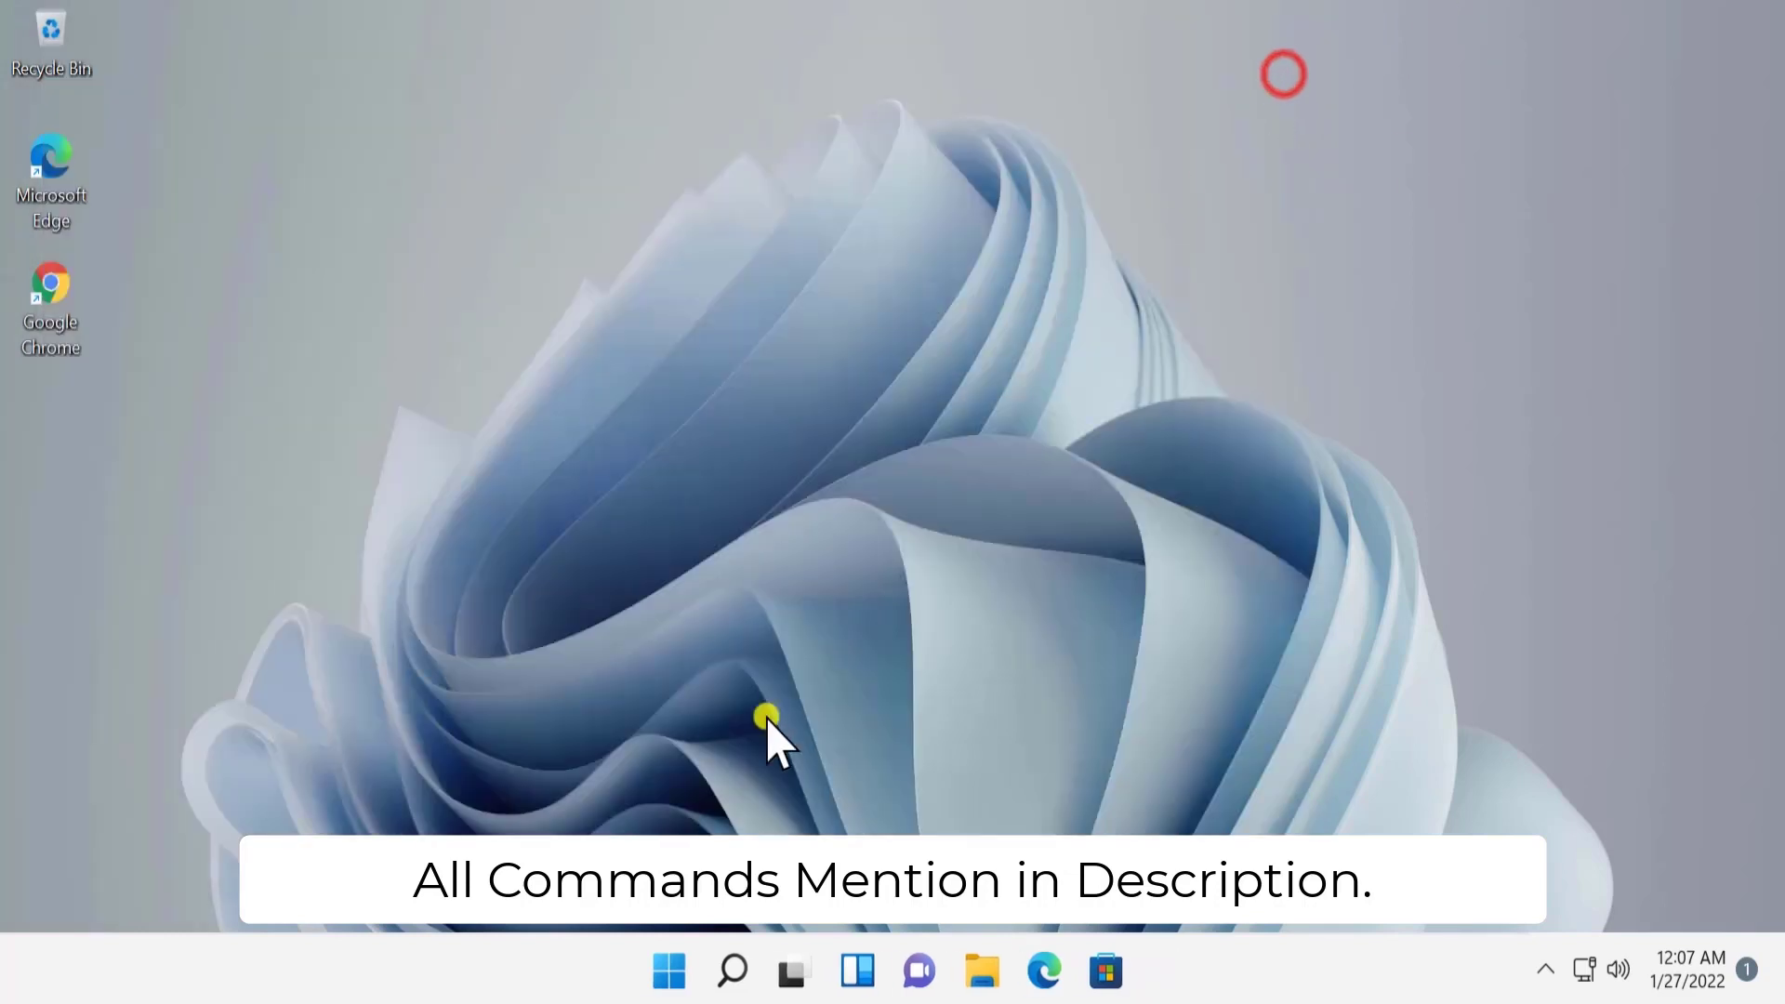
pyautogui.click(676, 971)
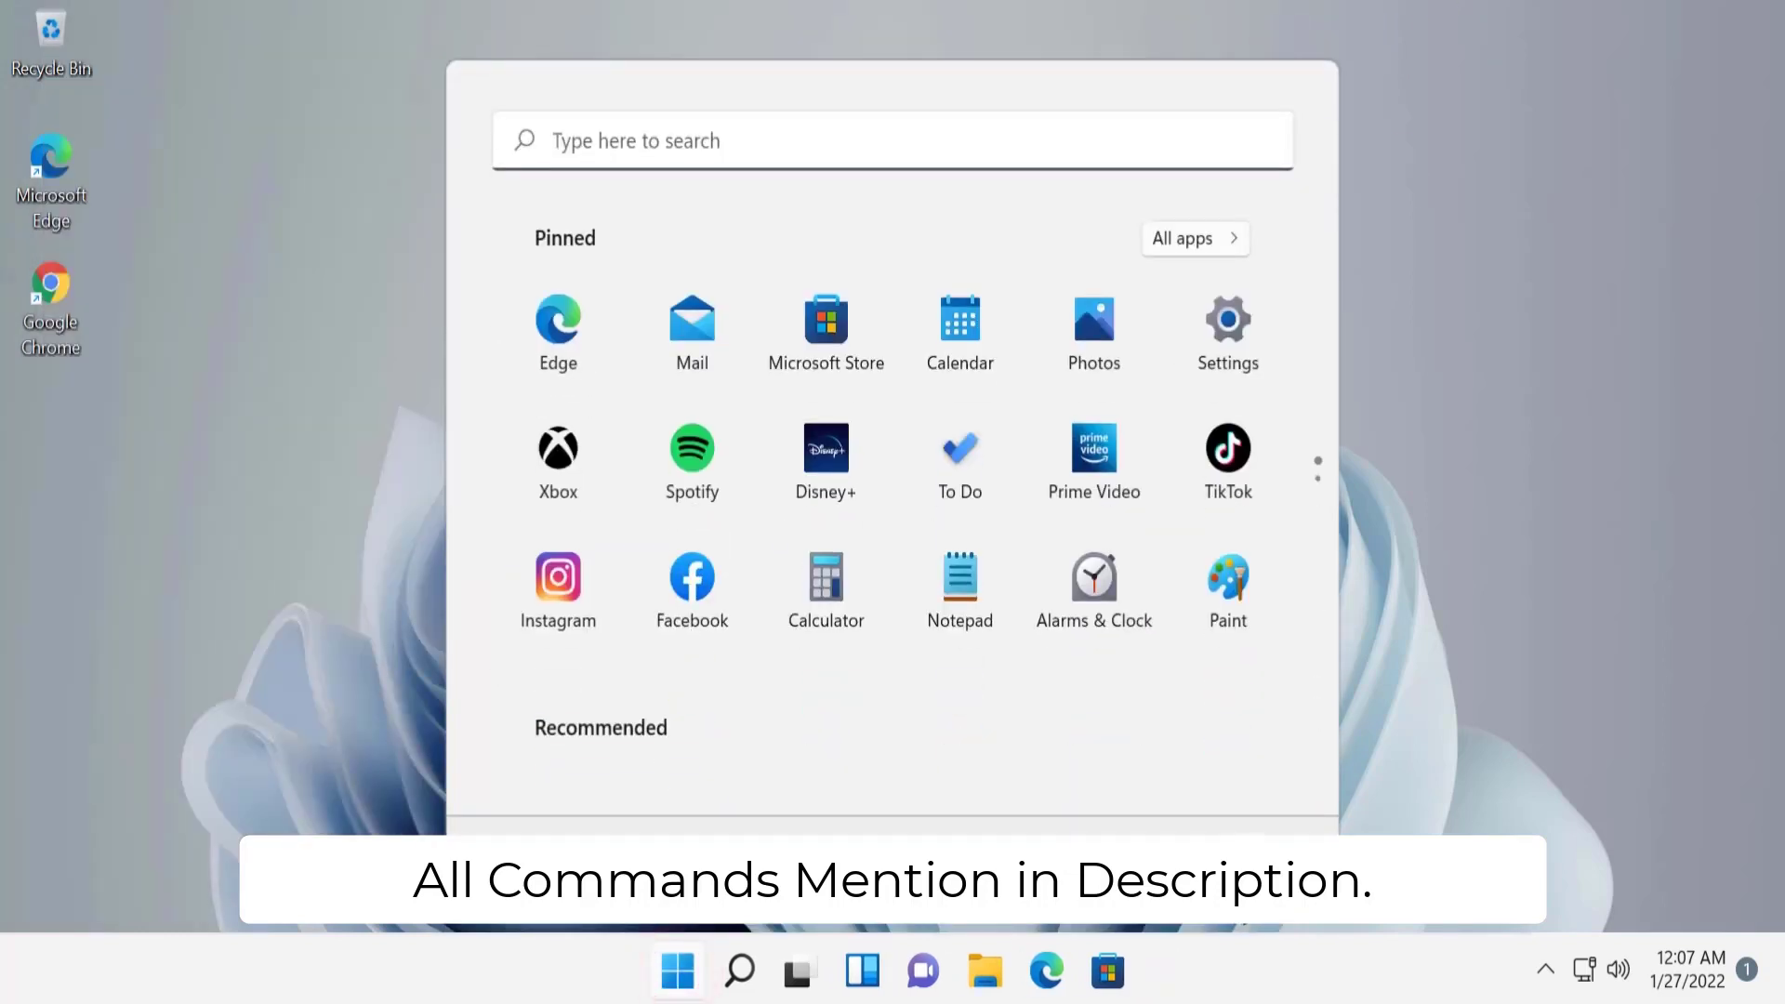
pyautogui.click(1227, 865)
pyautogui.click(1229, 797)
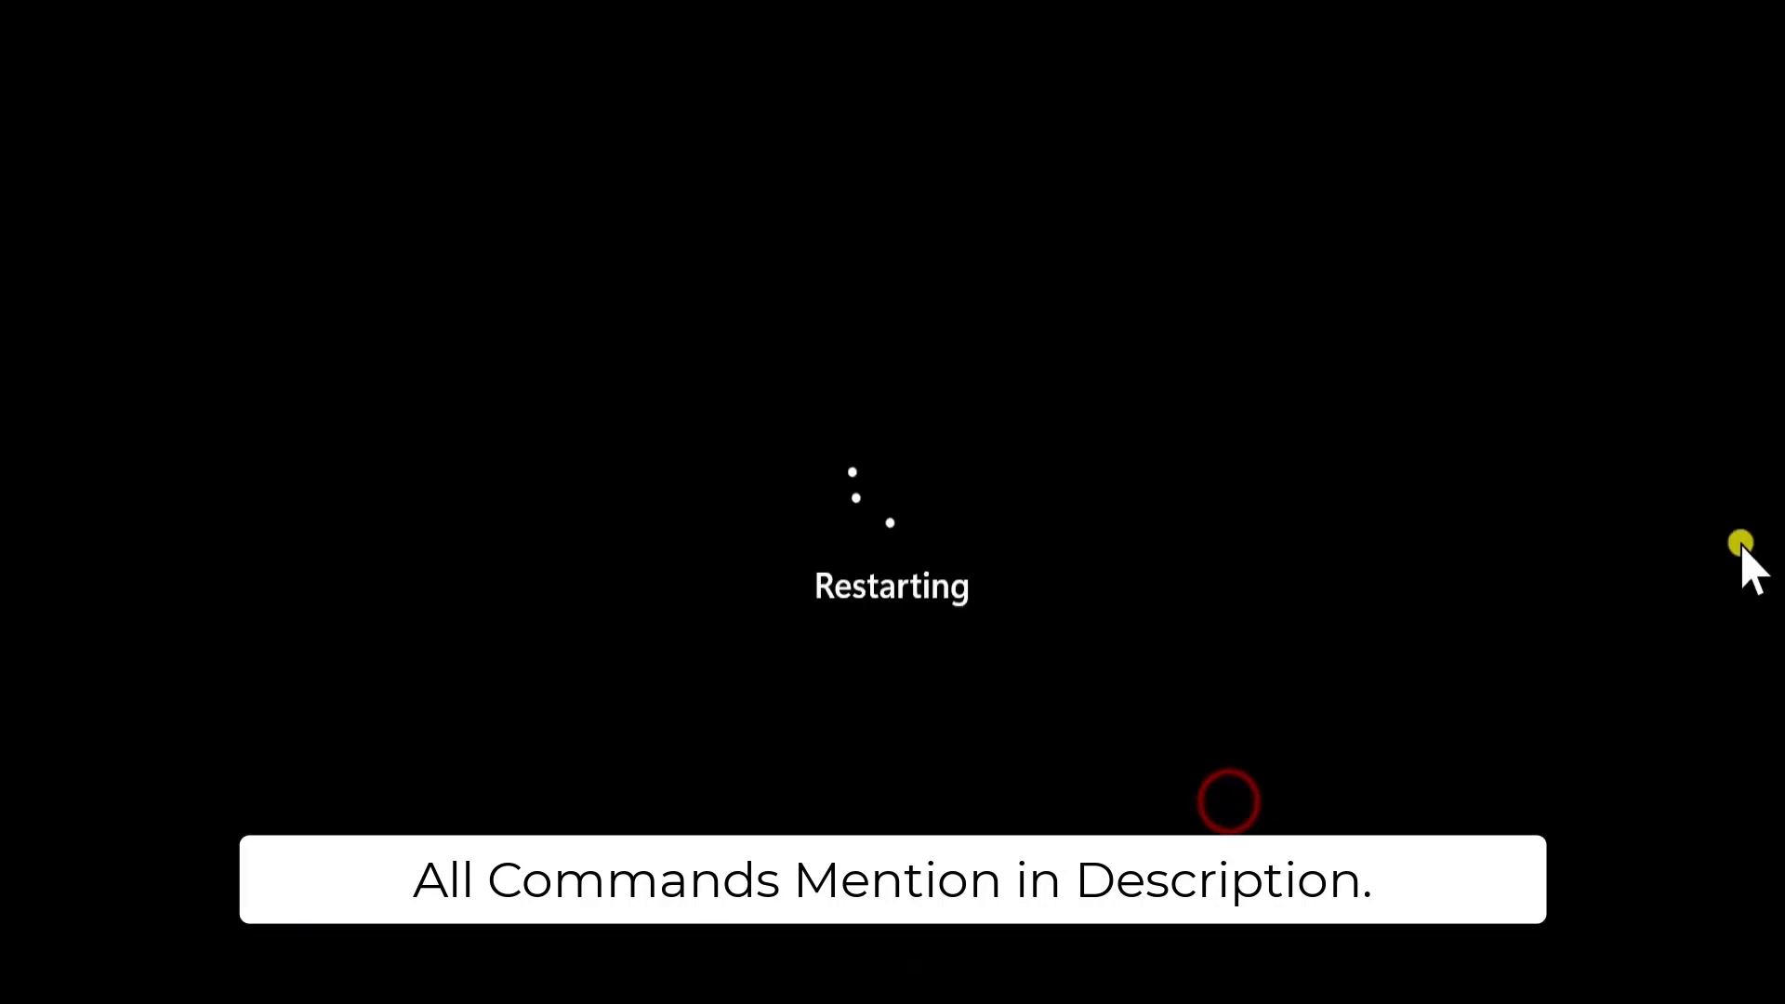